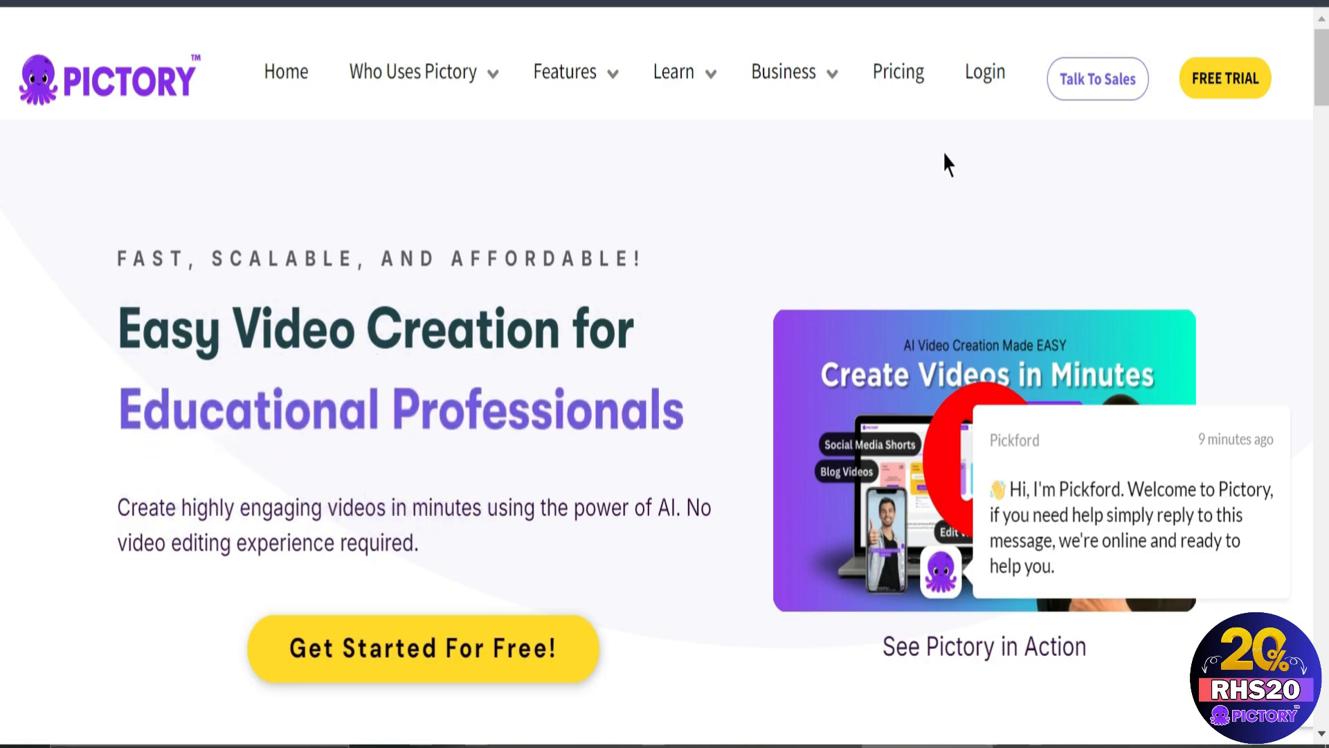
Step: Open the pricing page and compare the prices and features of the Starter, Professional, Team and Enterprise plans
click(911, 77)
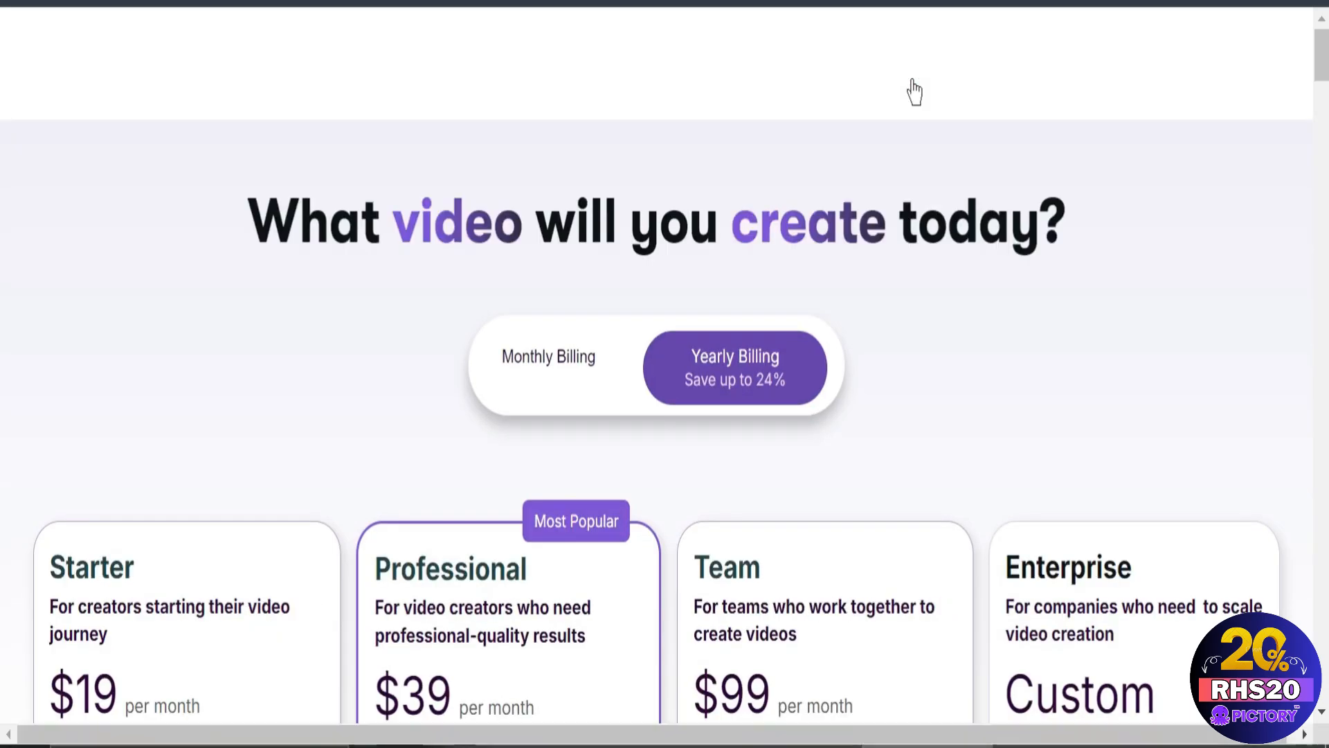
scroll(578, 481, down, 5)
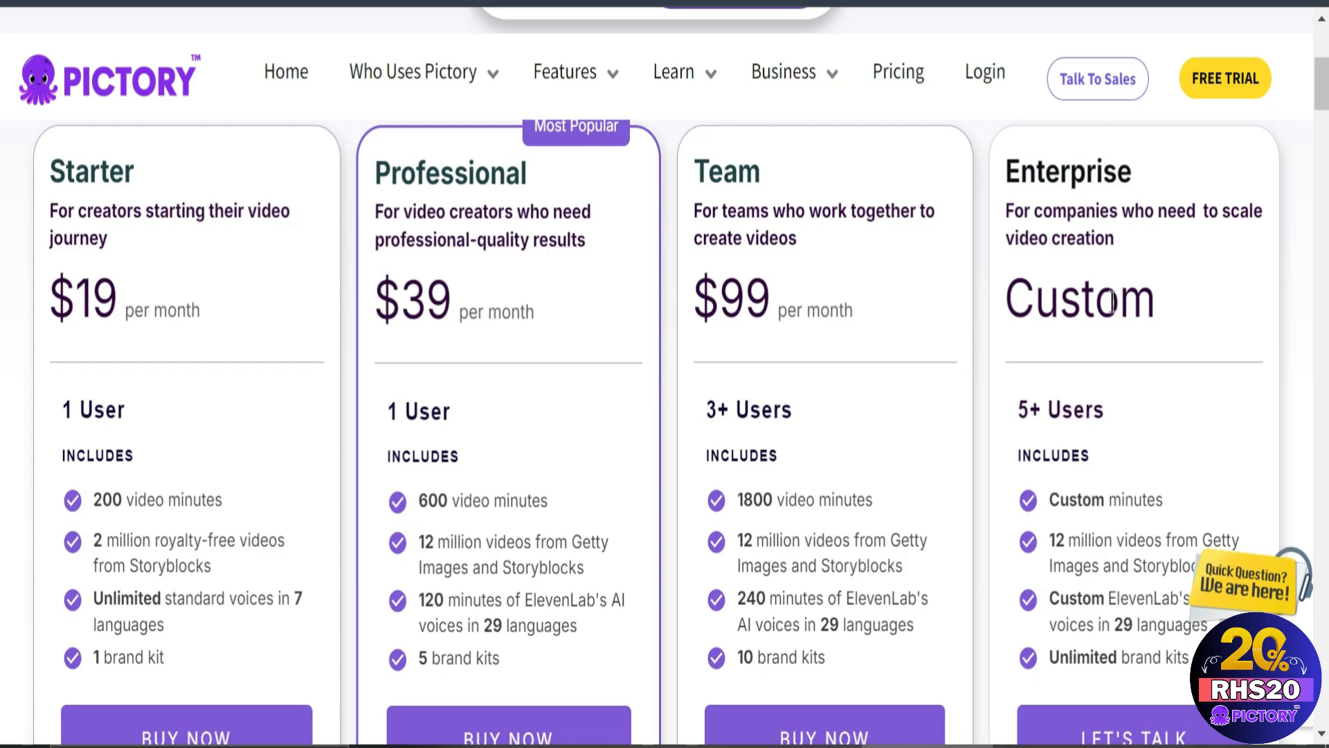
scroll(1119, 417, down, 4)
scroll(1107, 420, up, 2)
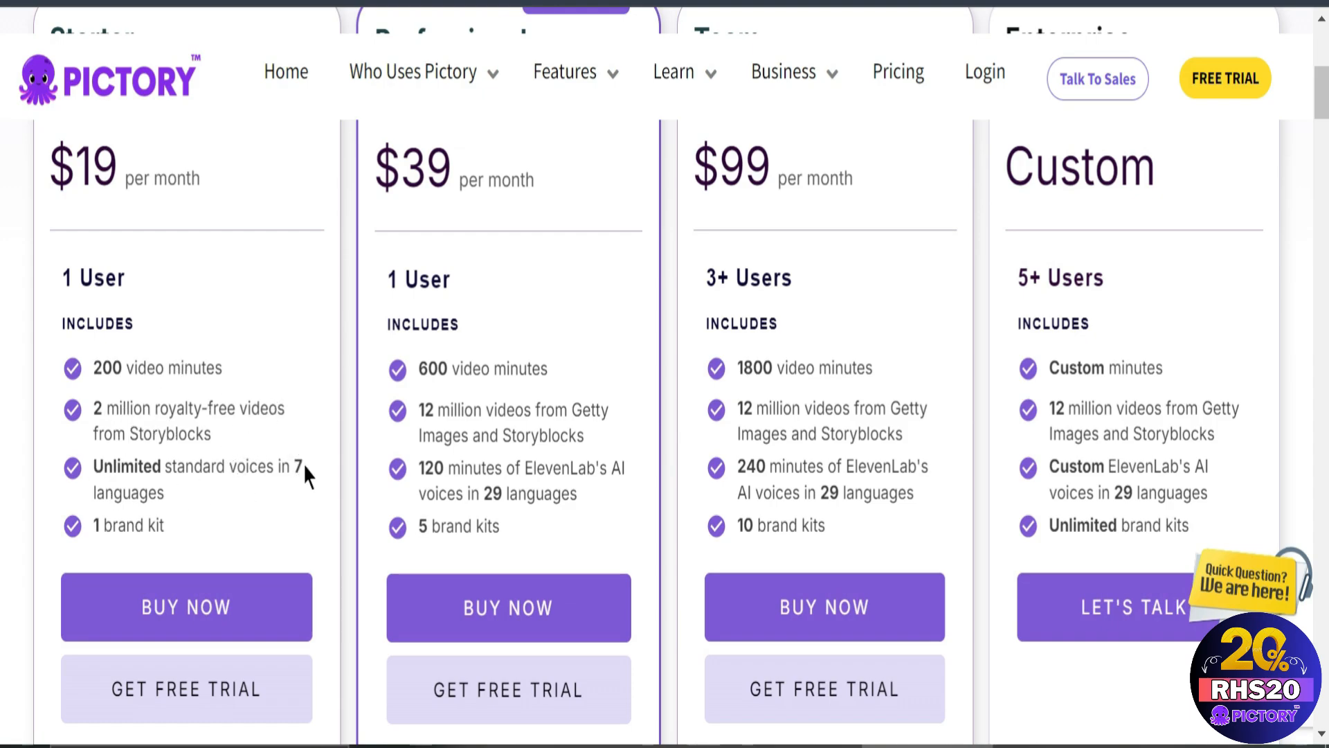
scroll(141, 305, up, 4)
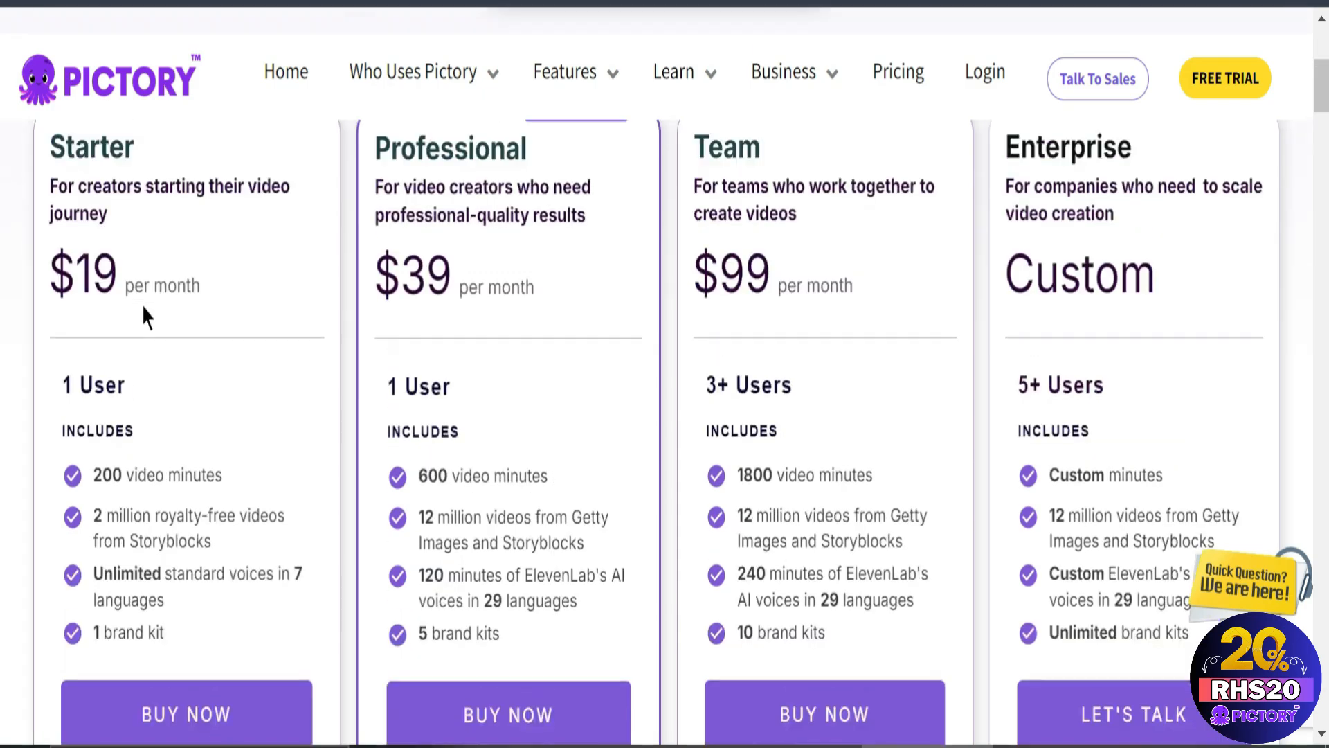
scroll(229, 433, down, 5)
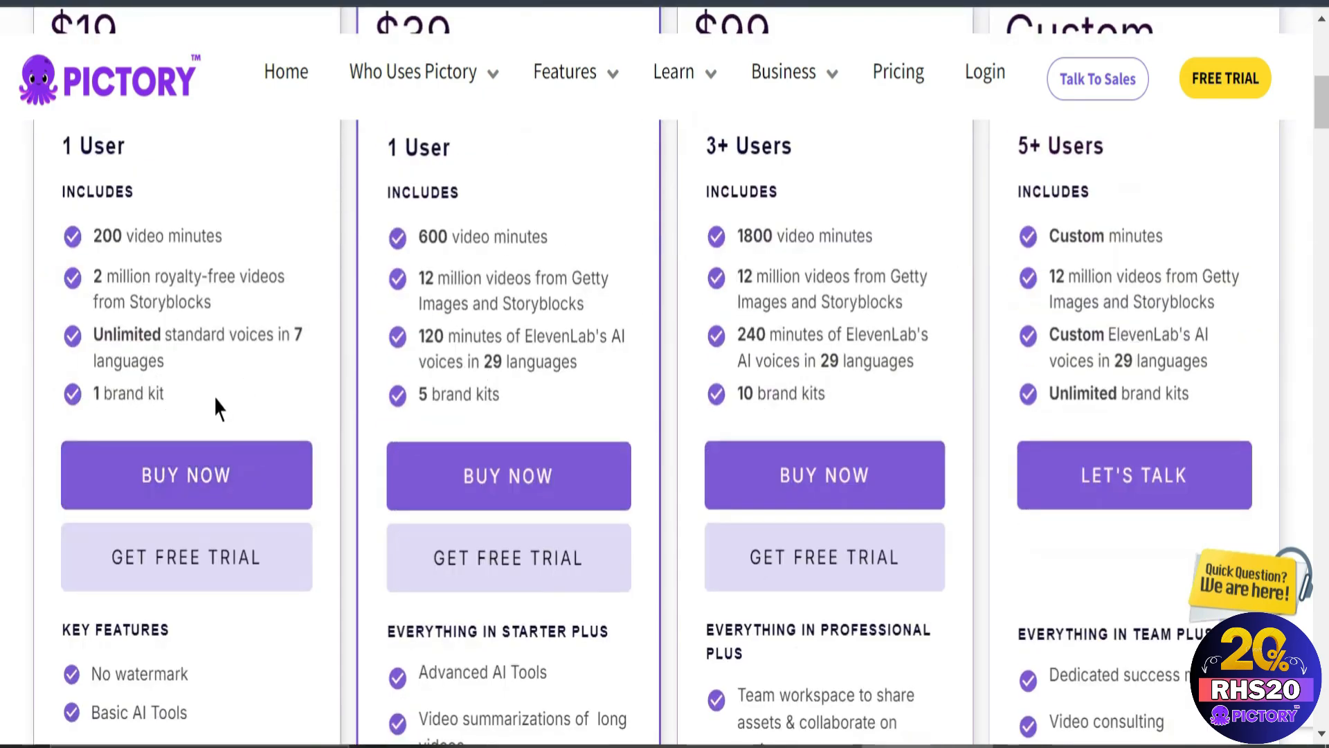
scroll(599, 360, down, 3)
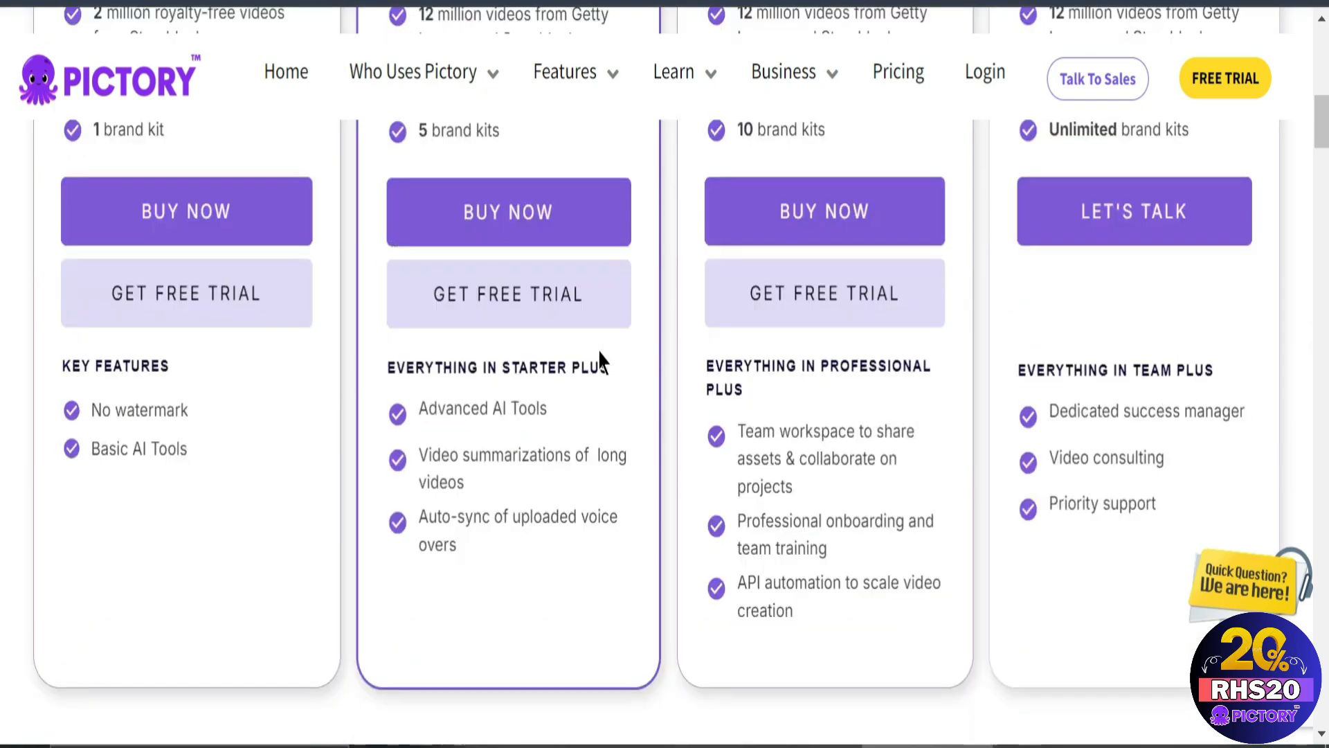
scroll(600, 360, up, 2)
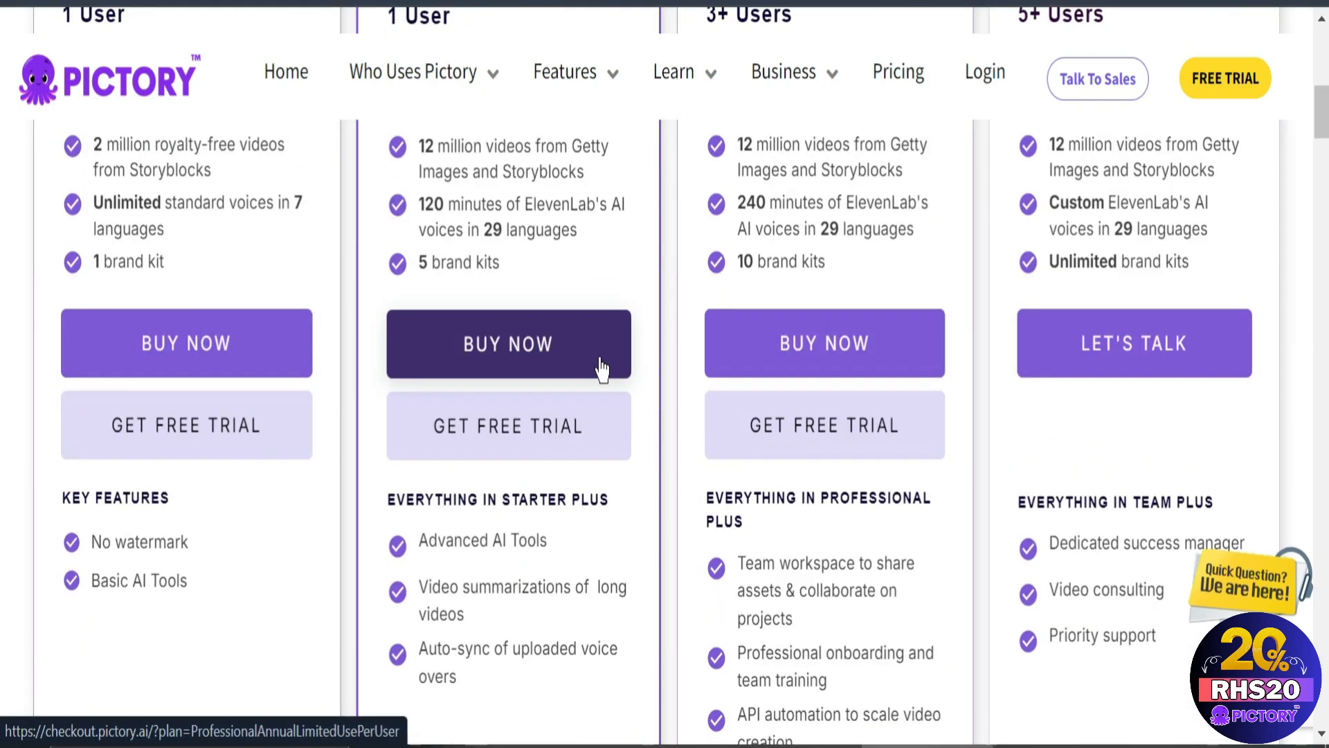
scroll(599, 360, up, 5)
scroll(601, 369, up, 5)
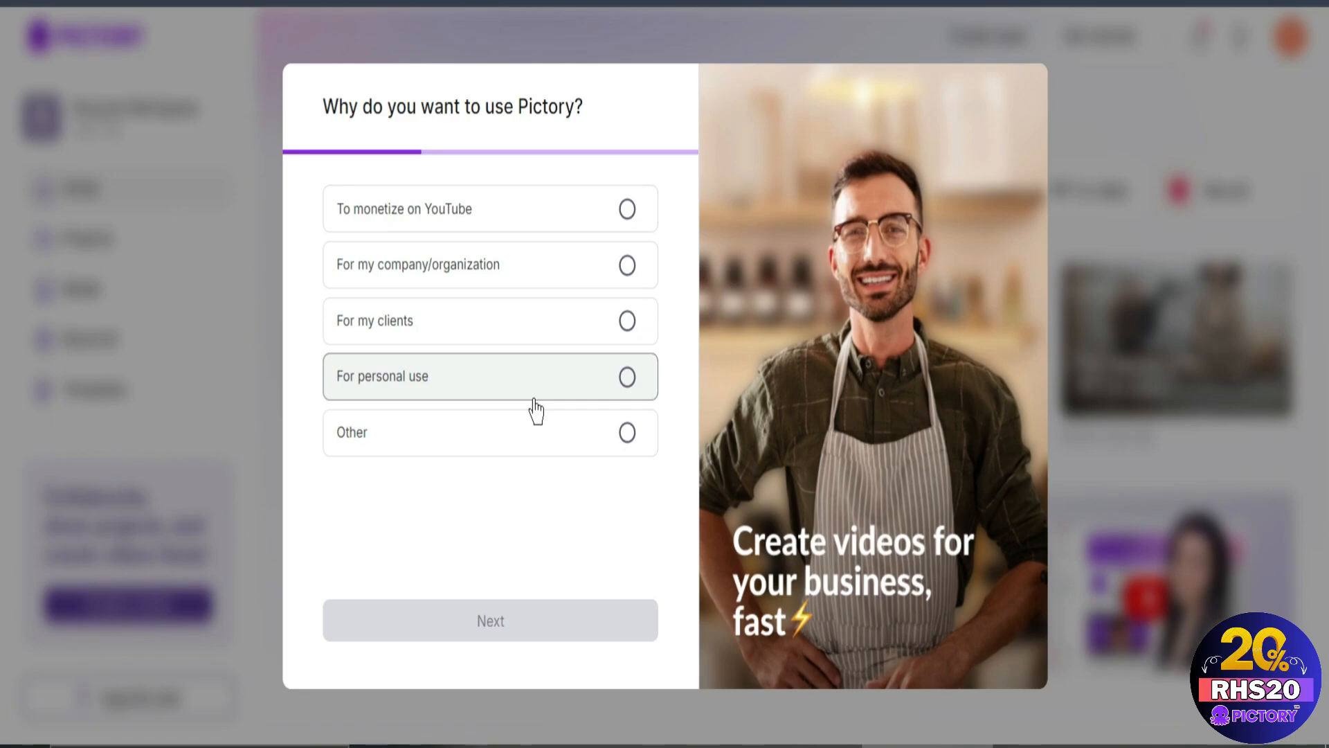
Step: Answer the onboarding question with "For personal use", start using the service and dismiss the welcome guided tour
click(535, 400)
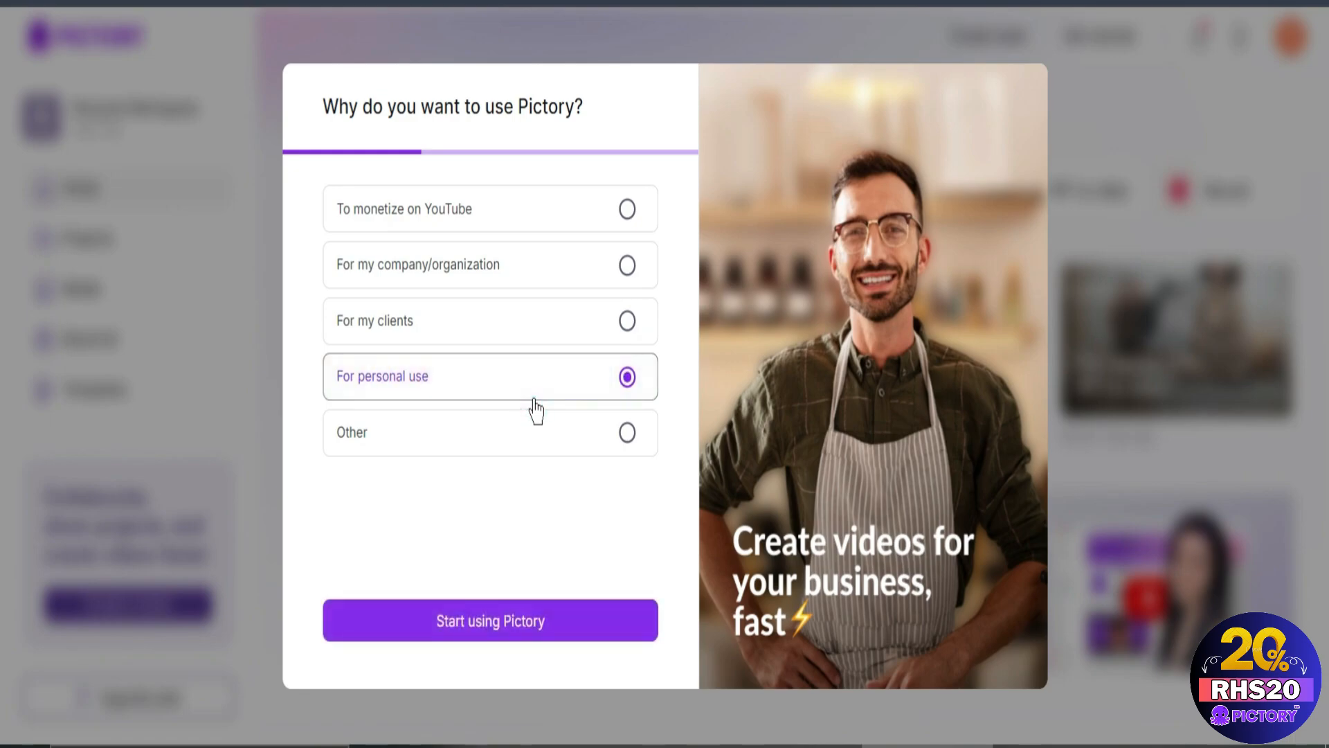
click(495, 614)
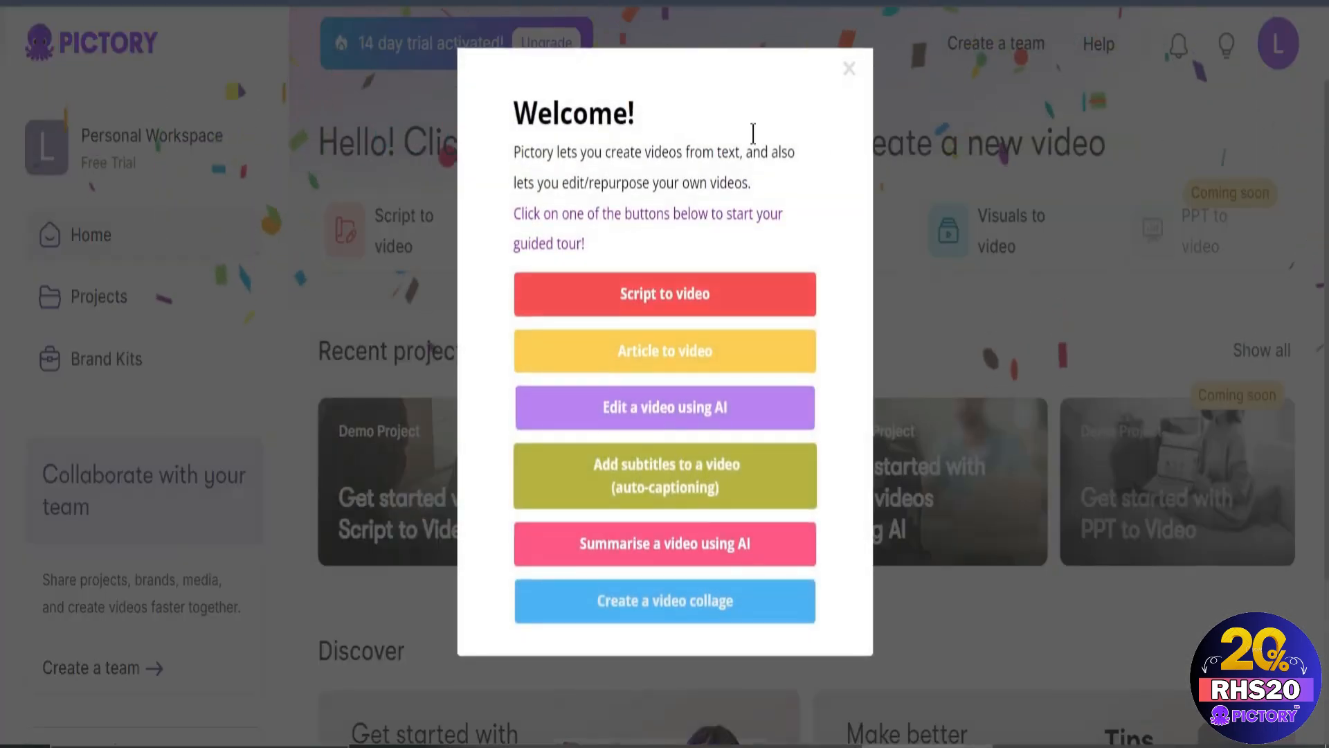
click(849, 69)
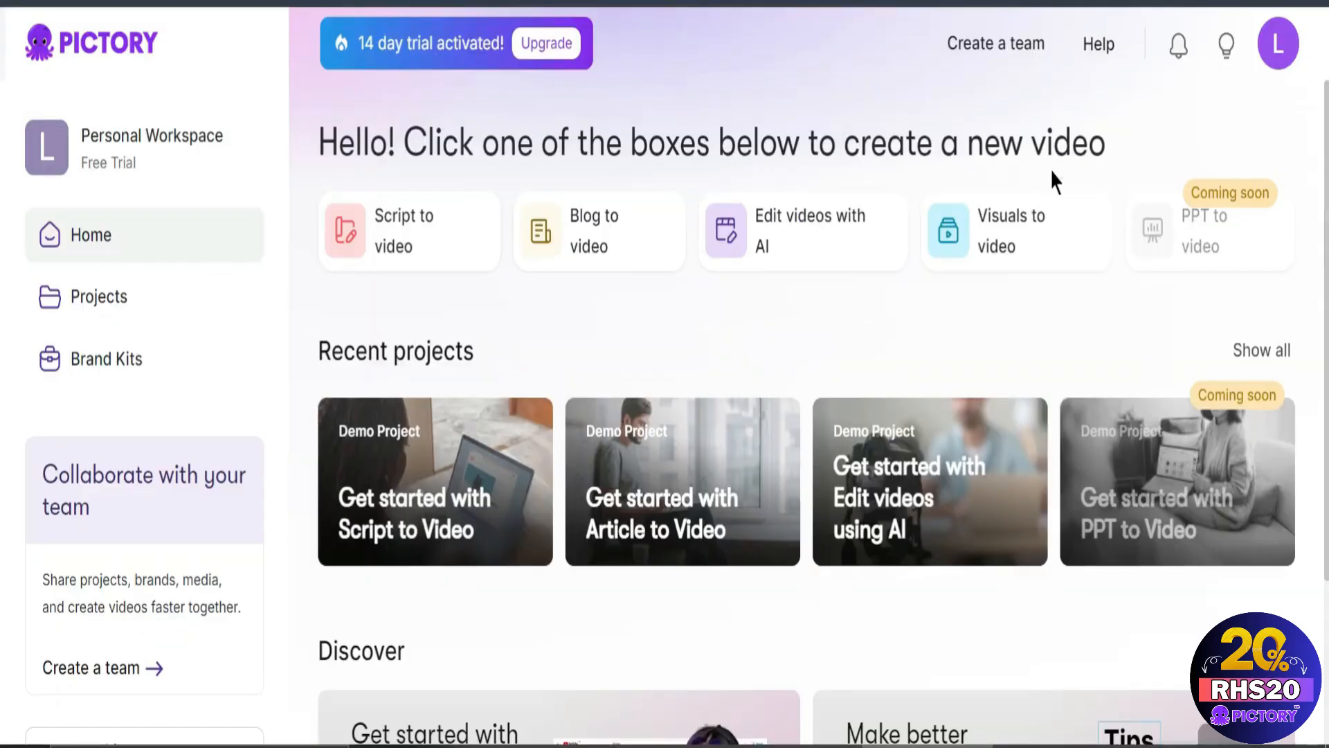
Step: Start a new "Script to video" project from the video creation options
mouse_move(405, 244)
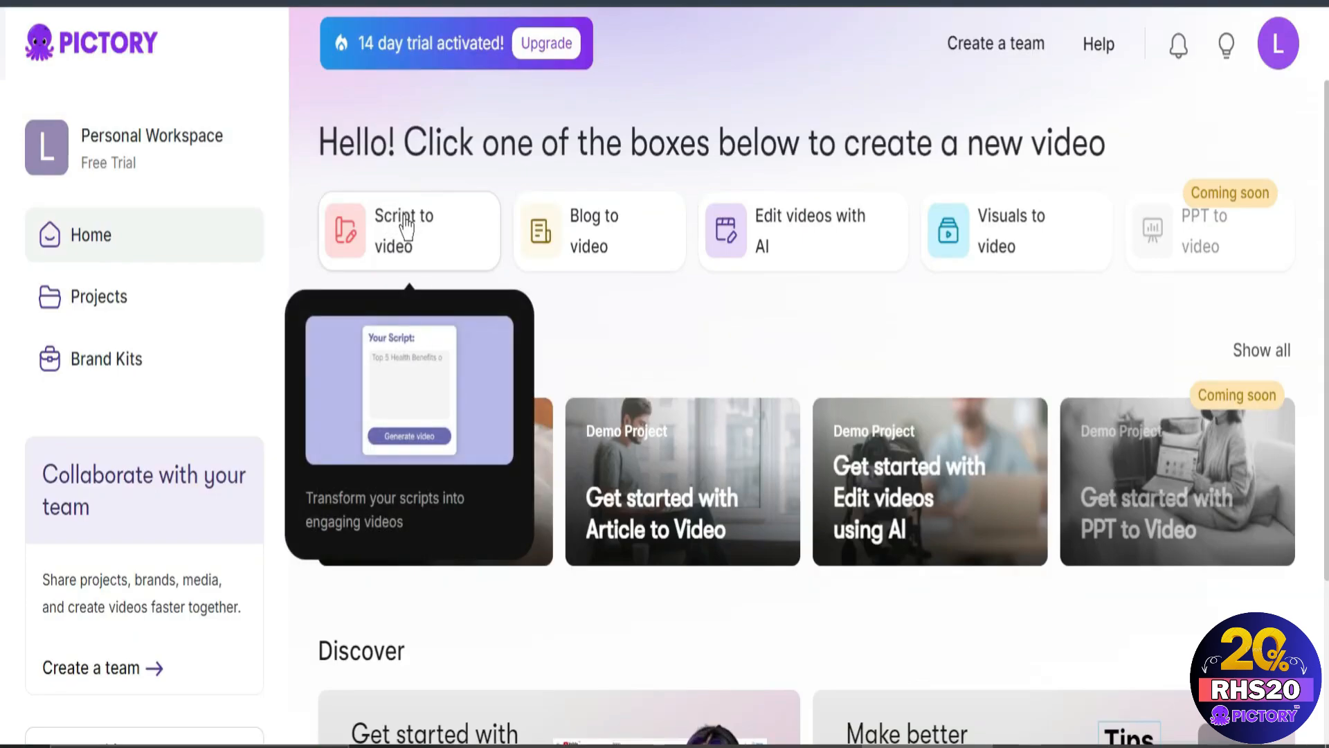
mouse_move(620, 243)
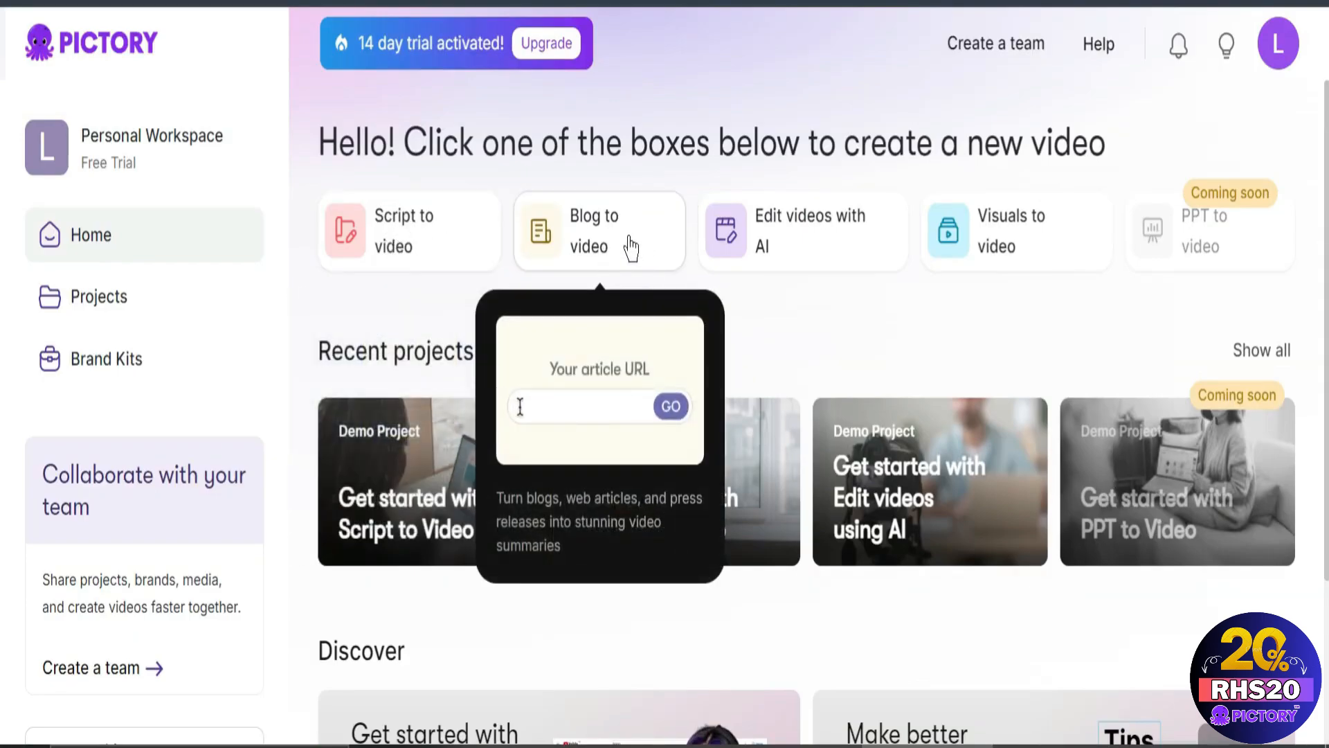
mouse_move(824, 229)
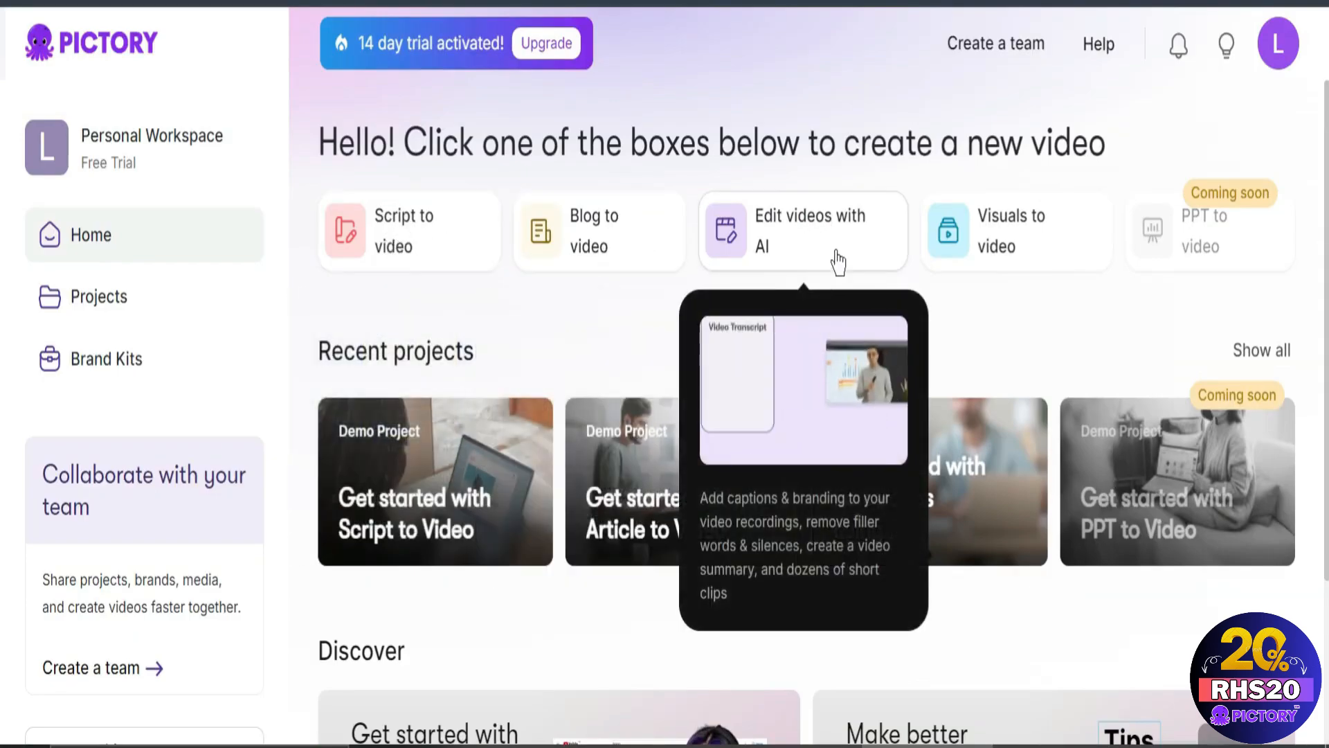
mouse_move(988, 251)
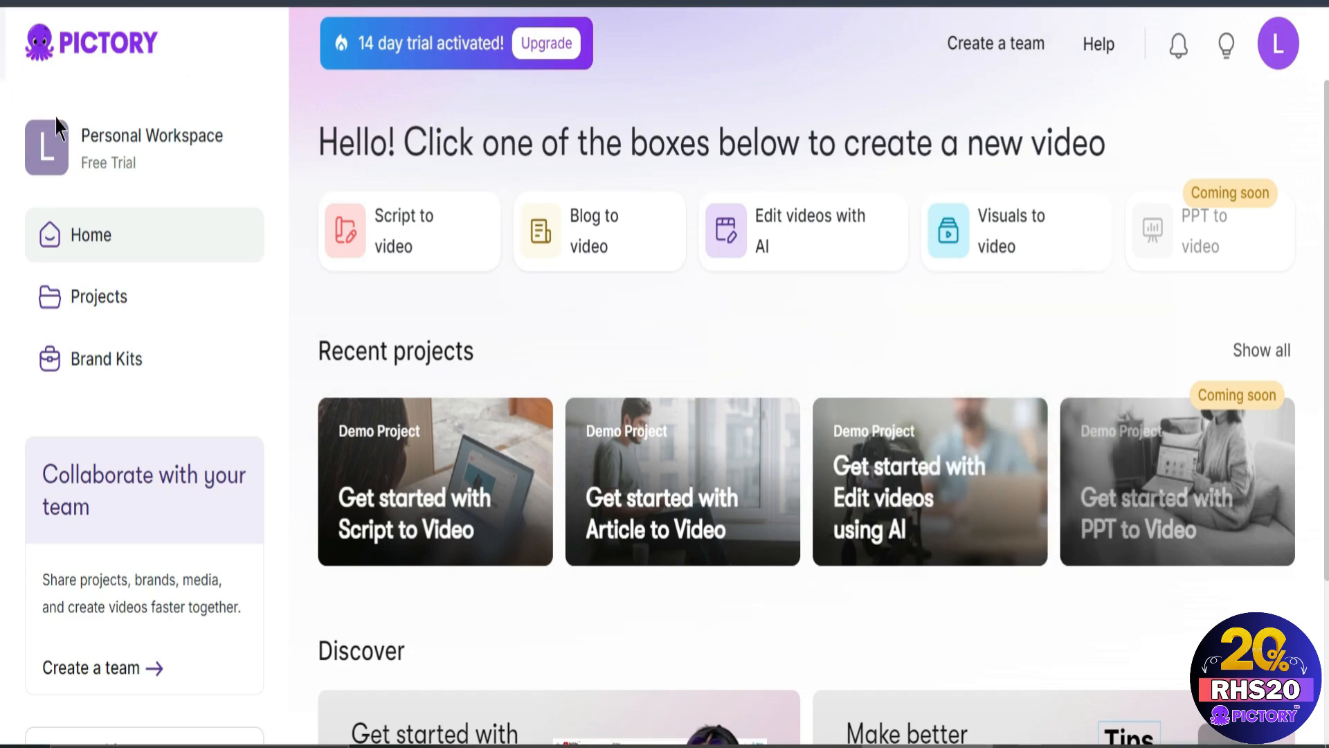
click(430, 259)
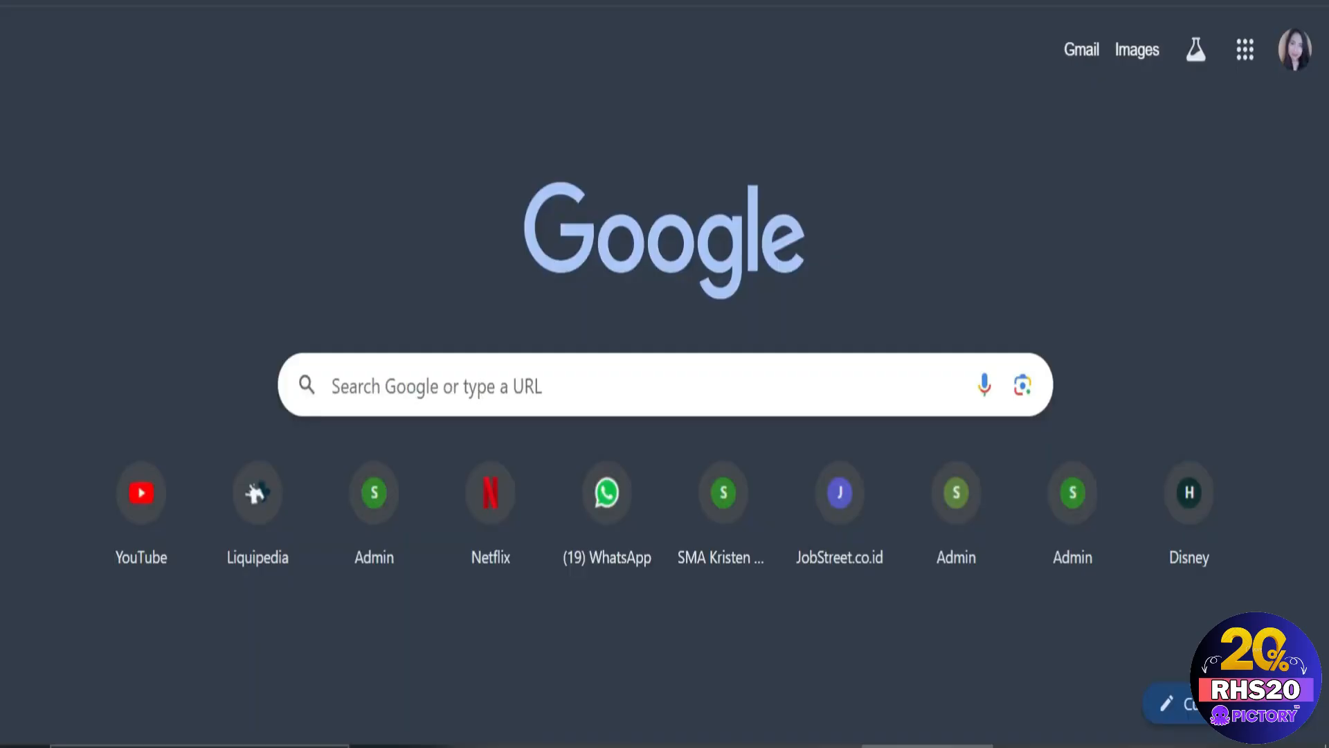
Step: Switch to ChatGPT and generate a "Video script for travel journey to paris for 3 days and 2 night", dismissing the app promotion
text(c)
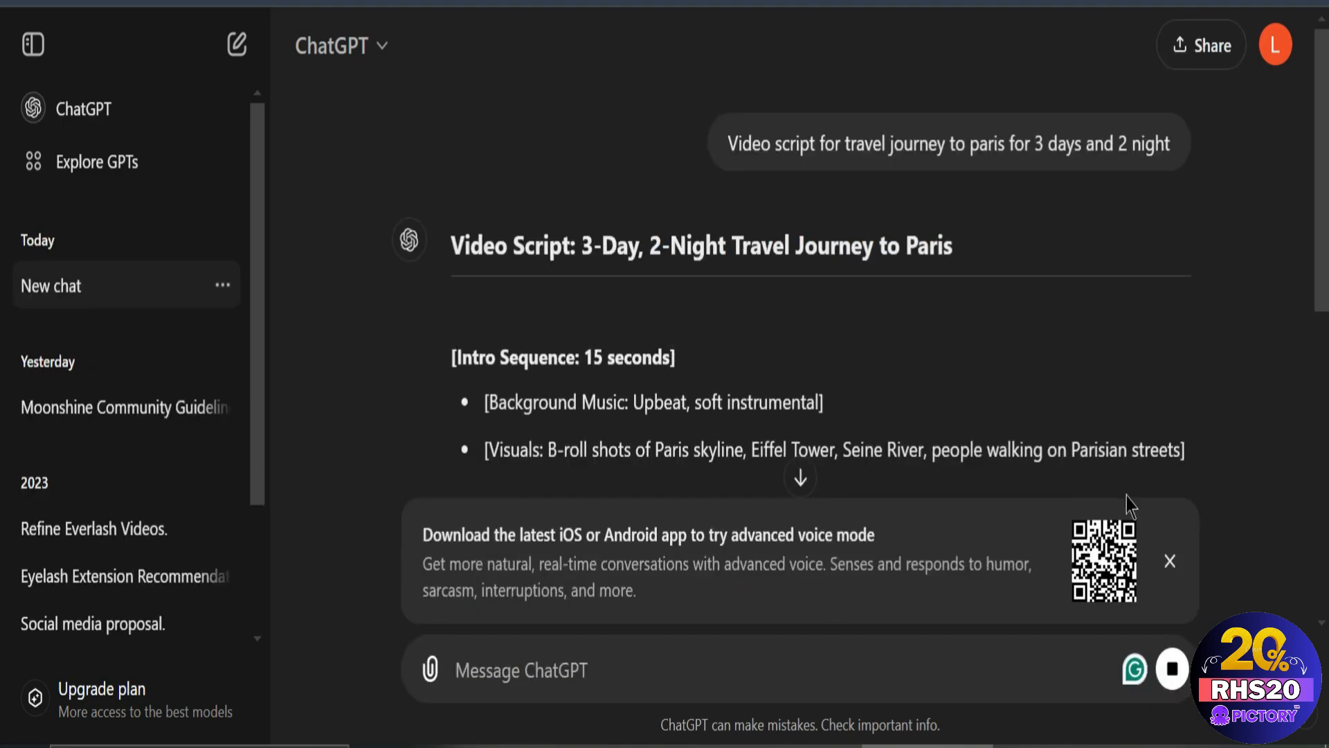
click(1169, 561)
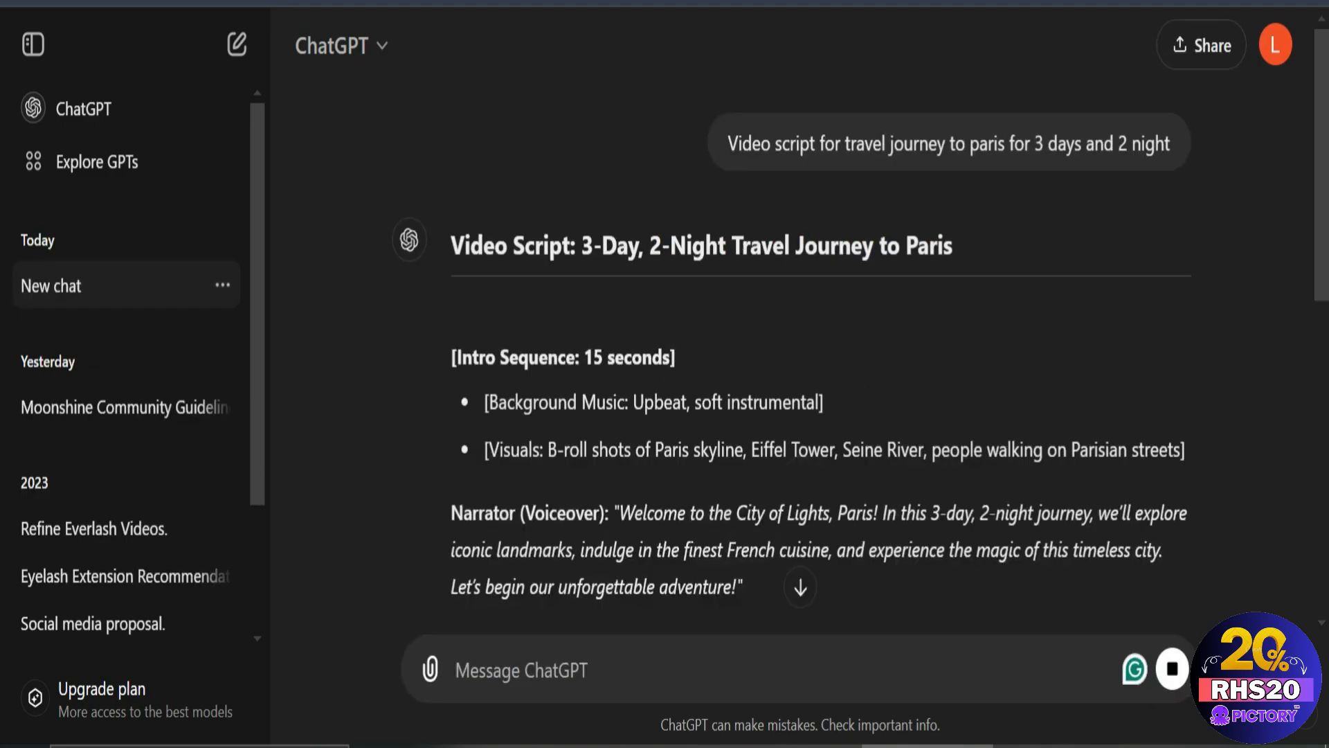
scroll(884, 533, down, 10)
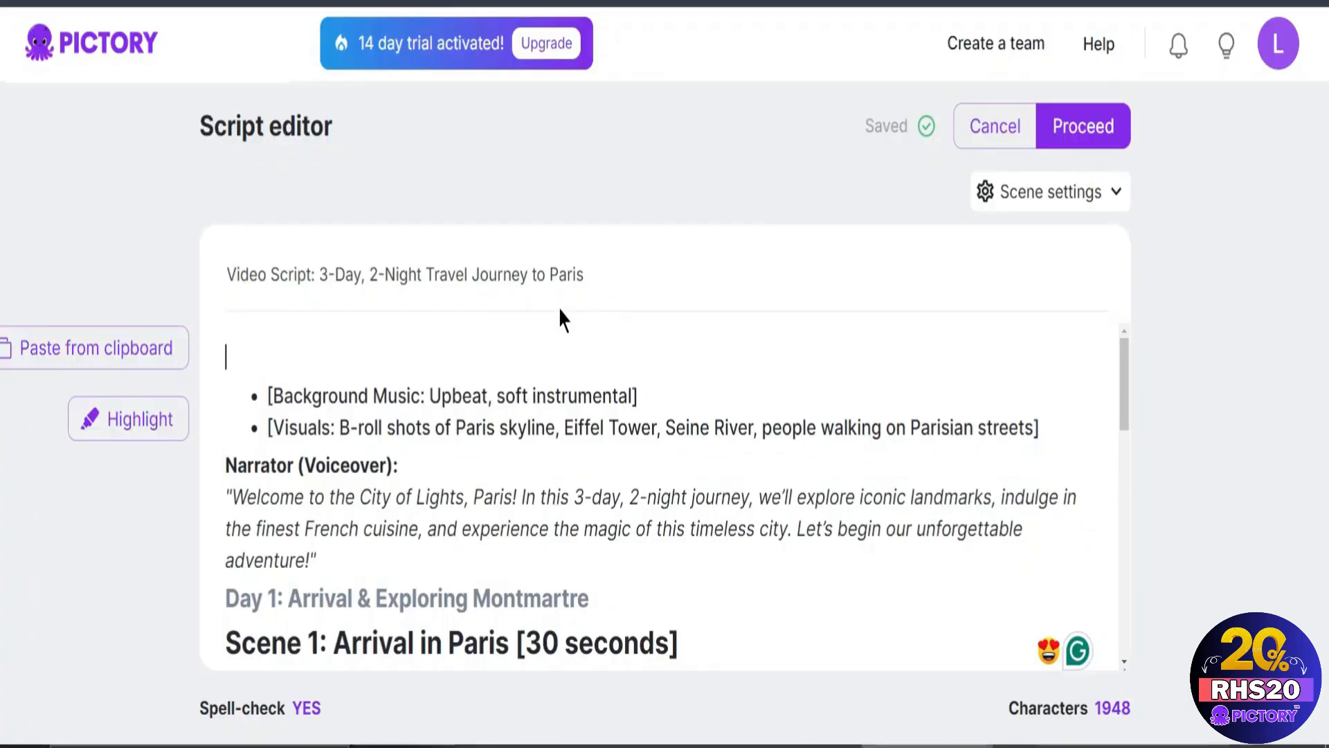
Step: Delete the blank line above the background music bullet at the start of the Paris travel script
key(Delete)
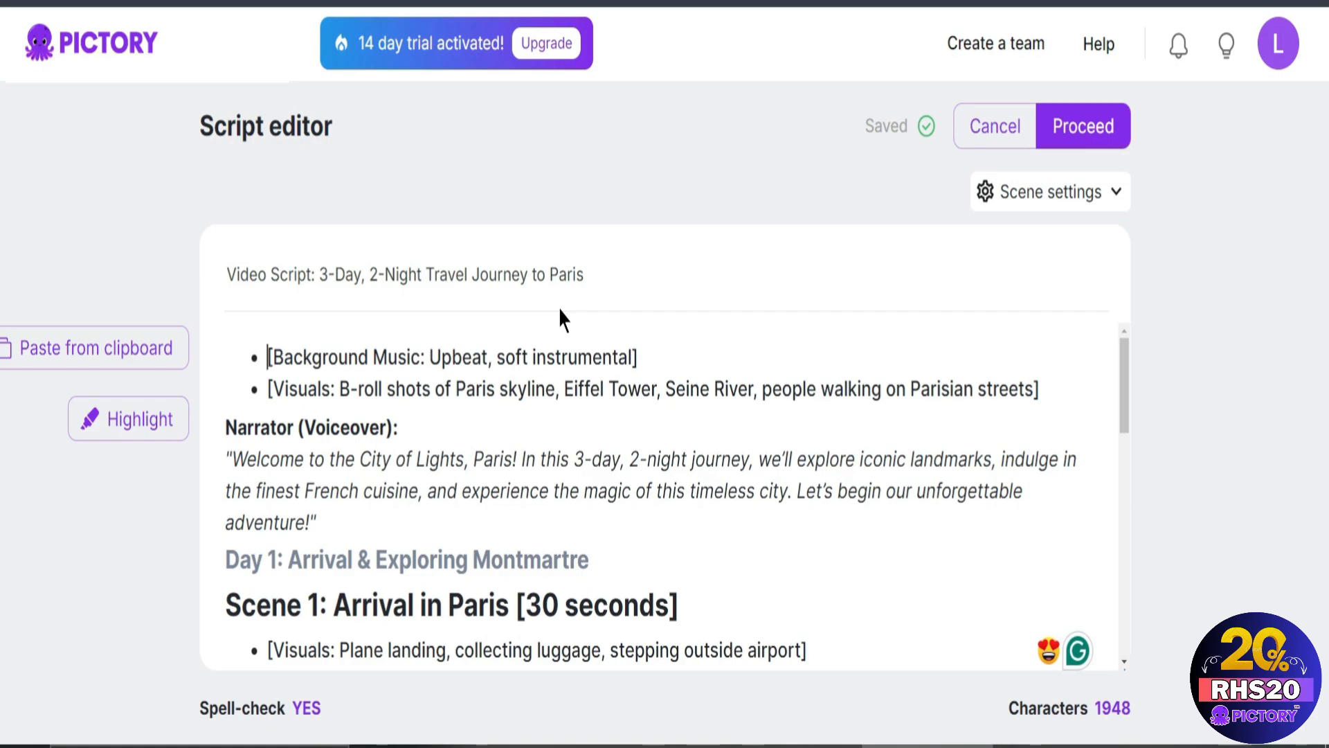
scroll(552, 489, down, 2)
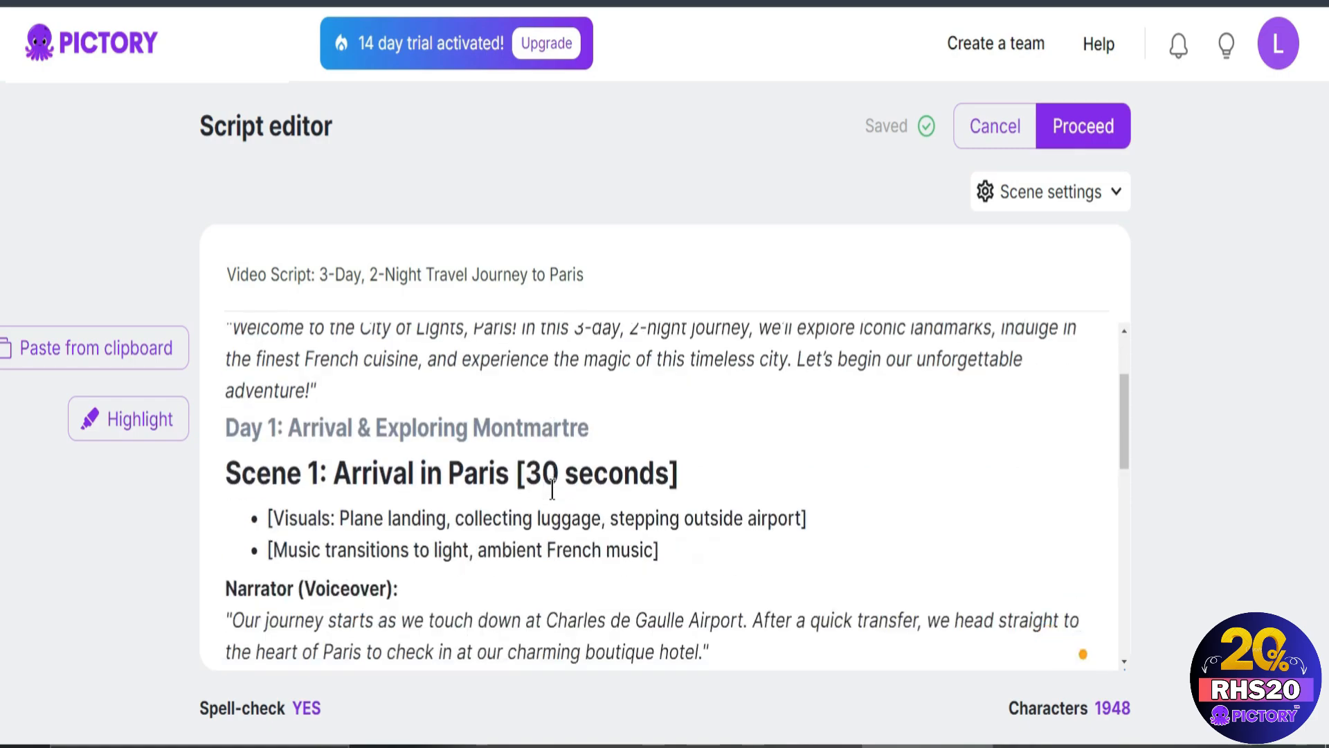
scroll(552, 488, up, 2)
Step: Inspect the script's scene settings, including the options for where new scenes are created
click(1085, 191)
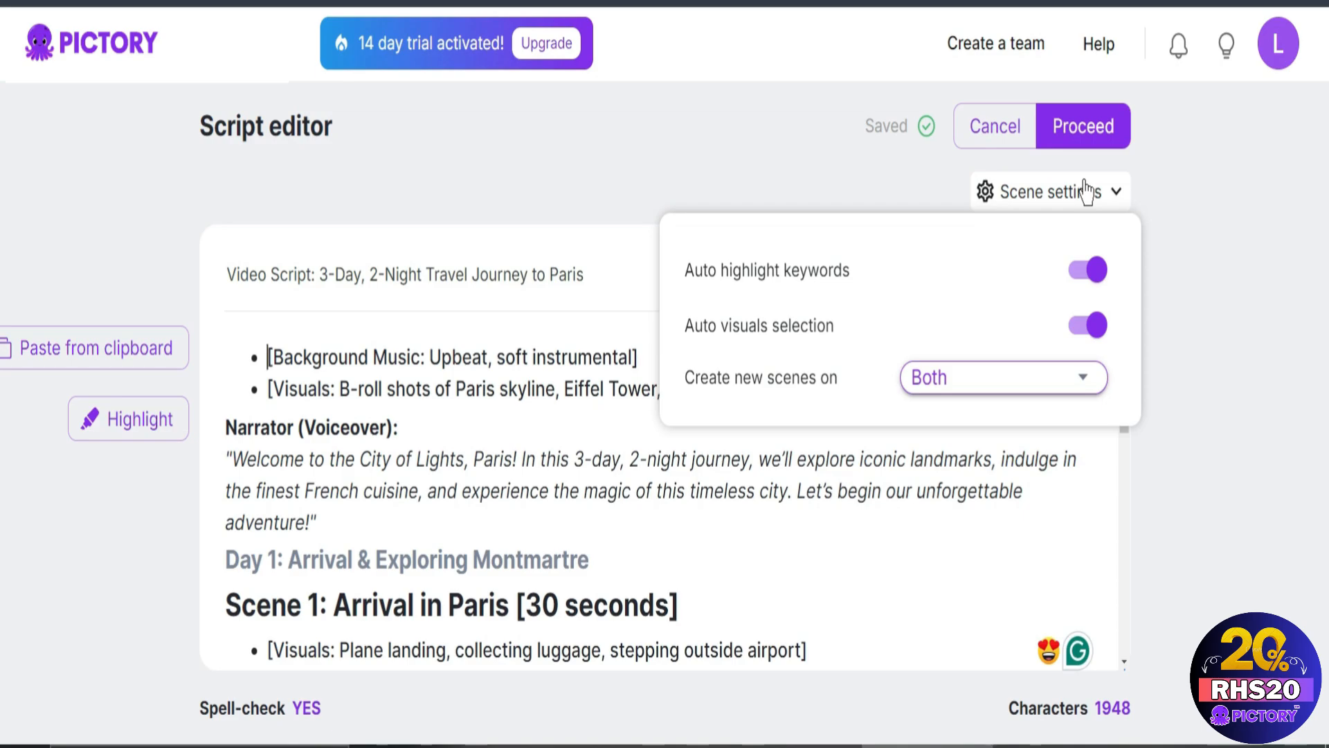
click(934, 380)
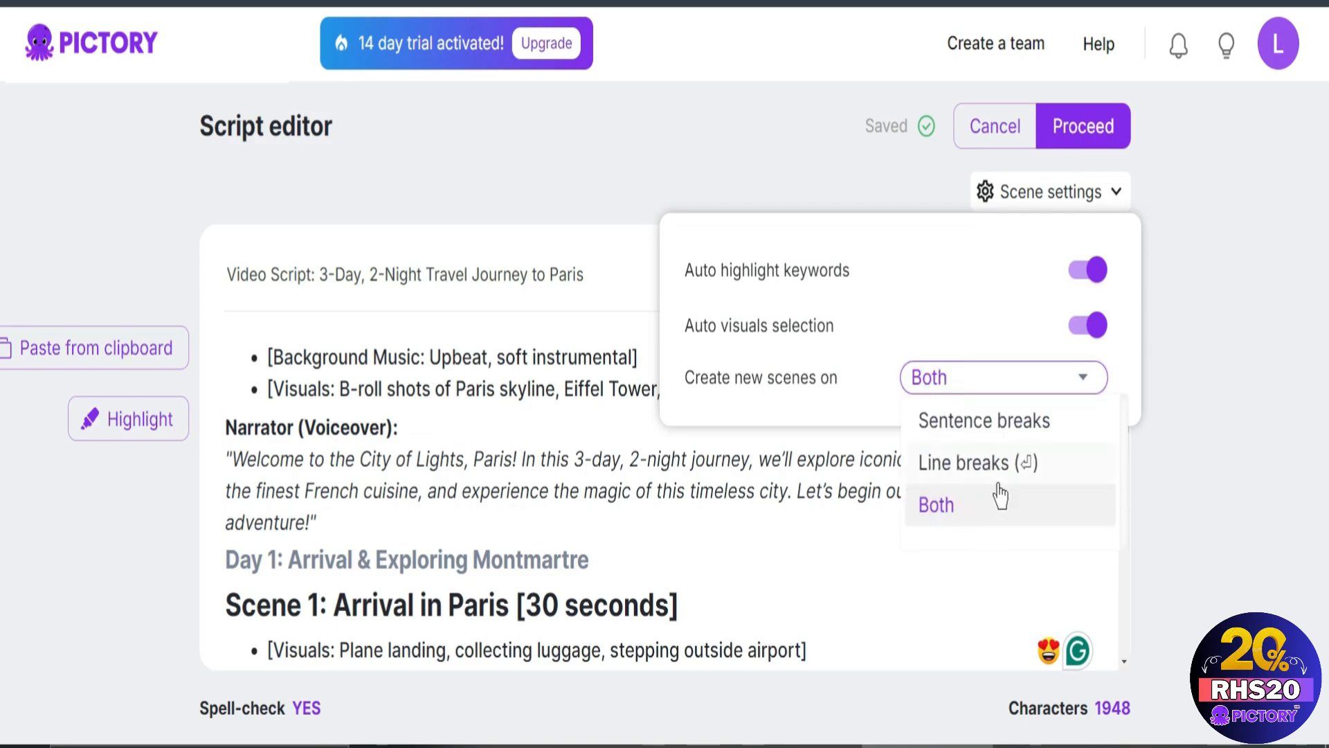
click(886, 535)
Step: Proceed from the finished script to the video storyboard and collapse the "Create a video in minutes" guide
scroll(843, 371, down, 10)
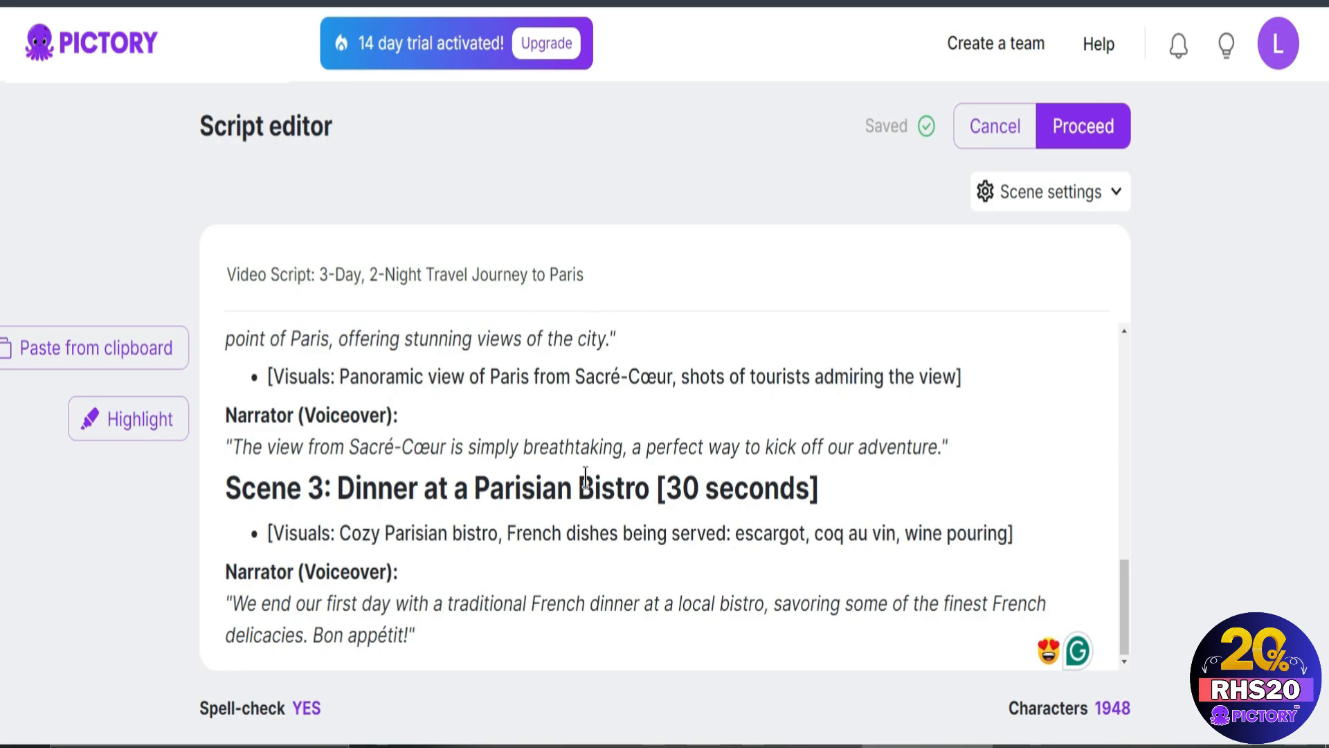
click(1105, 142)
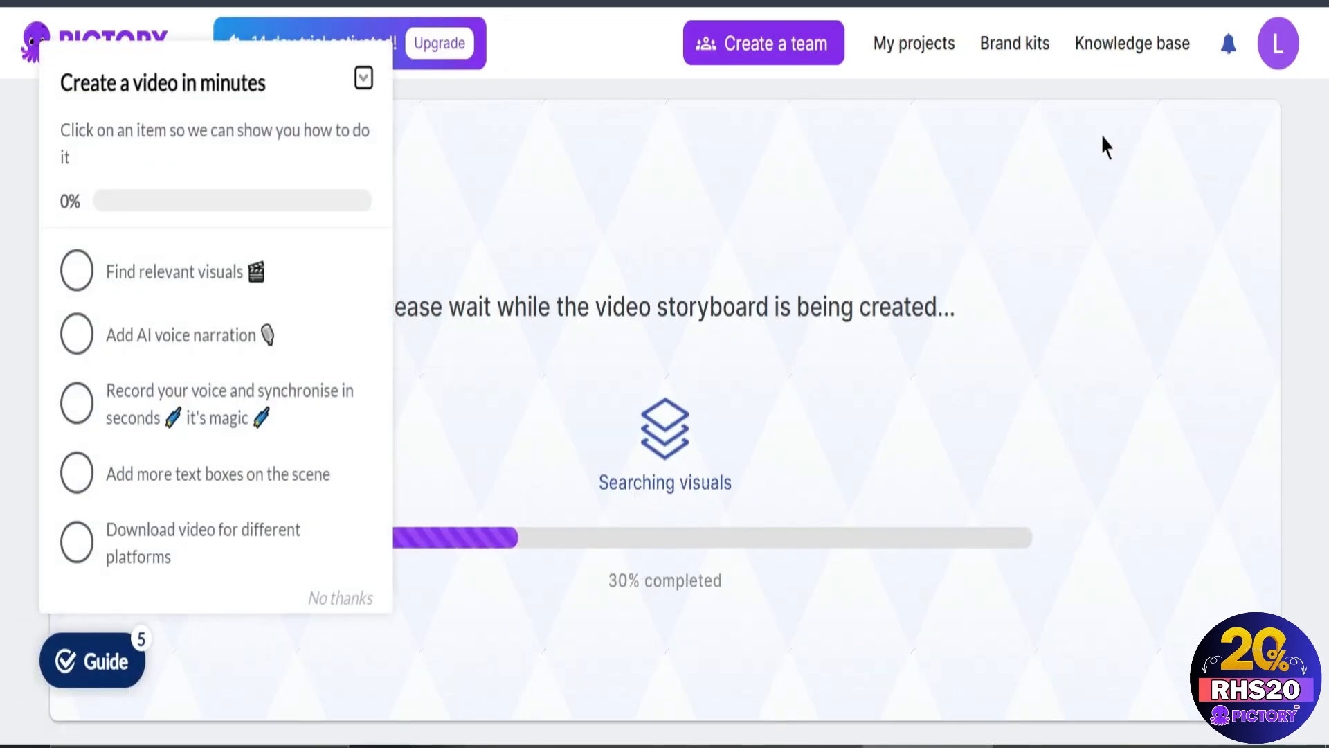
click(364, 78)
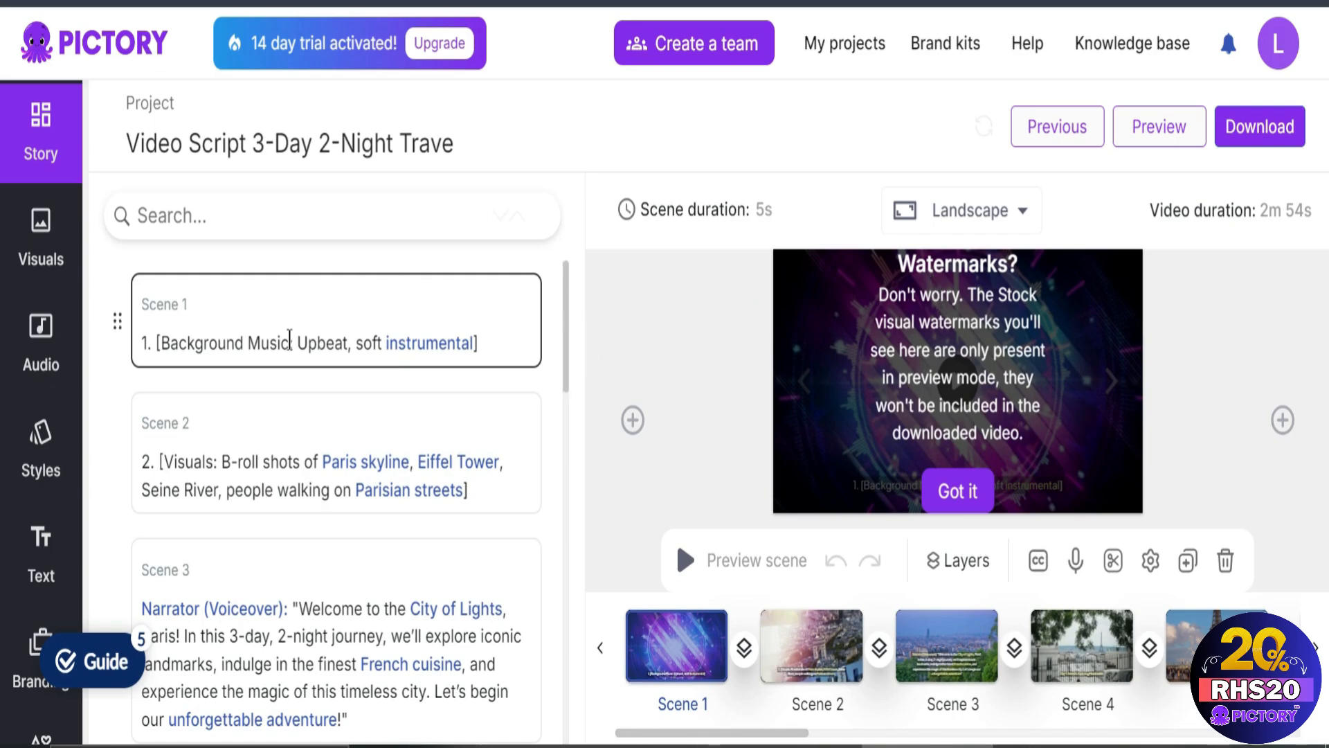
Step: Delete the opening scene containing the background music note from the storyboard and dismiss the watermark notice
scroll(322, 466, down, 5)
scroll(322, 467, up, 5)
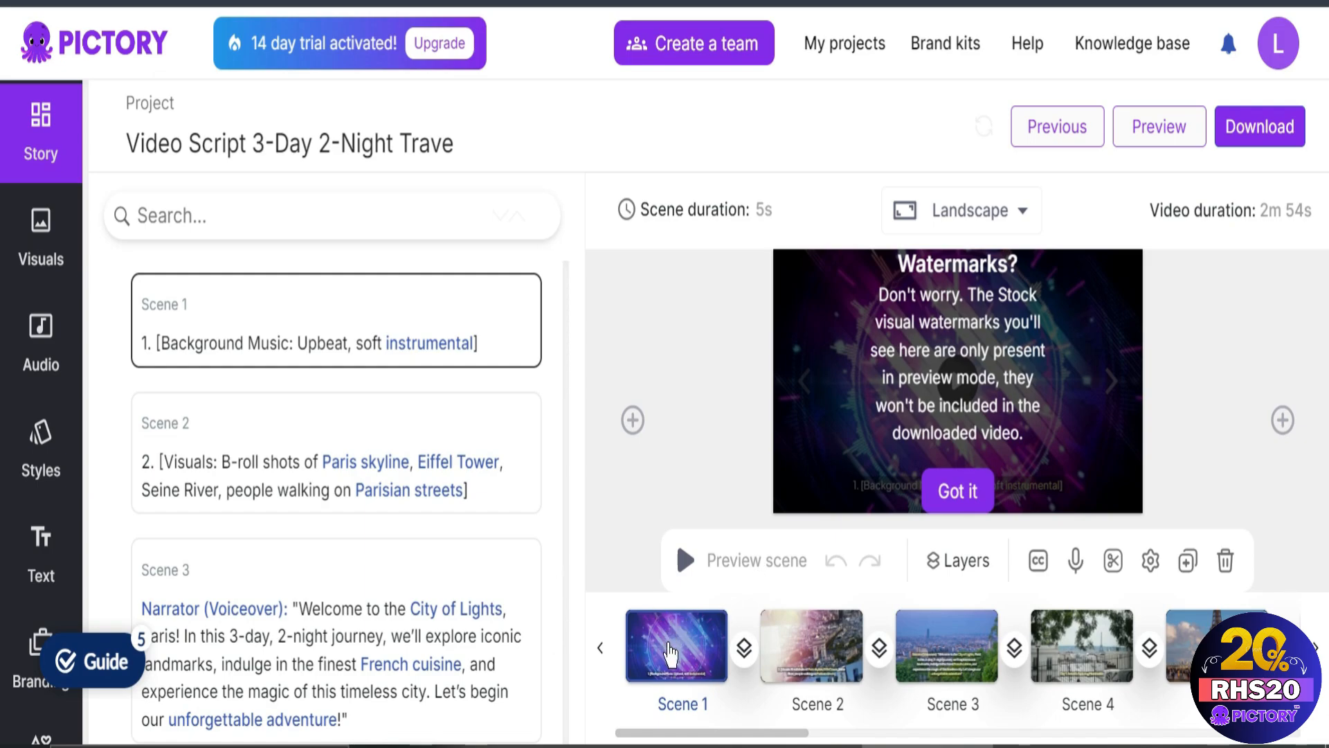
click(1225, 560)
click(924, 476)
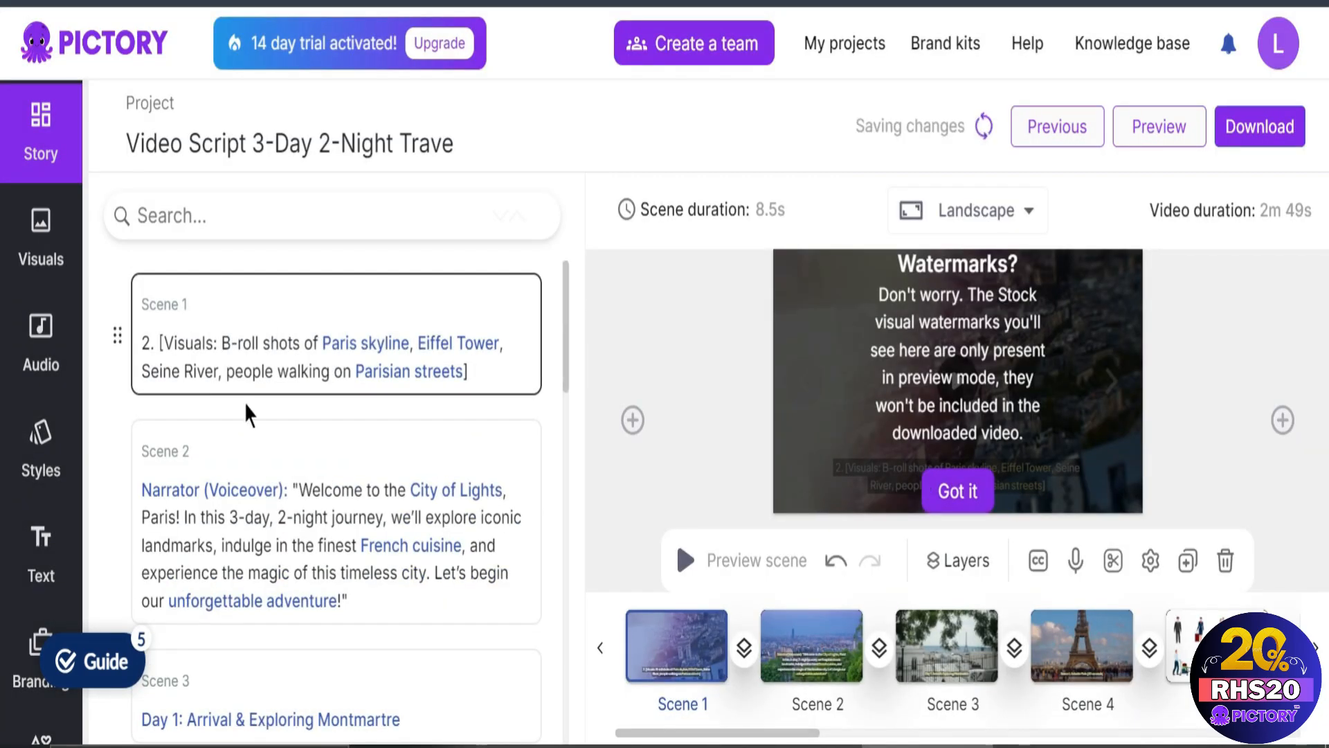
click(961, 485)
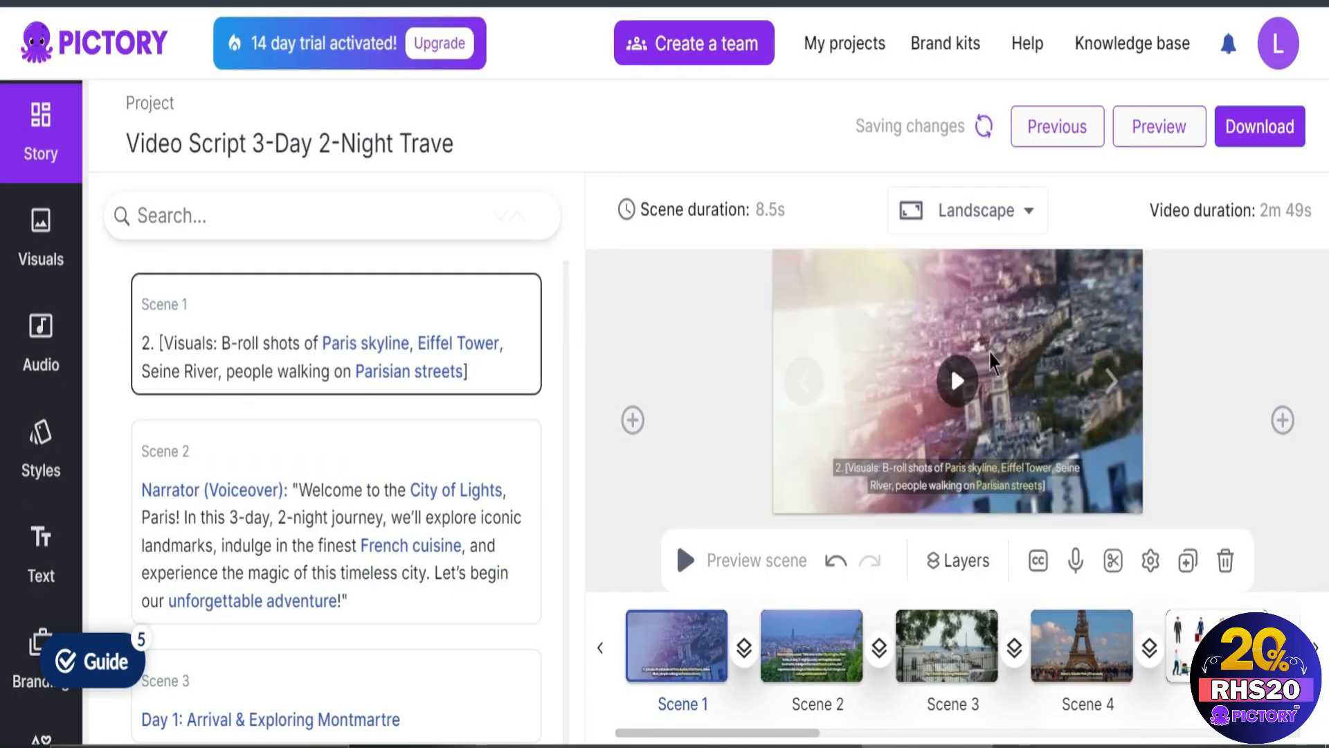
Step: Preview the Paris skyline scene and look through the visuals and captions of the first four scenes
click(967, 397)
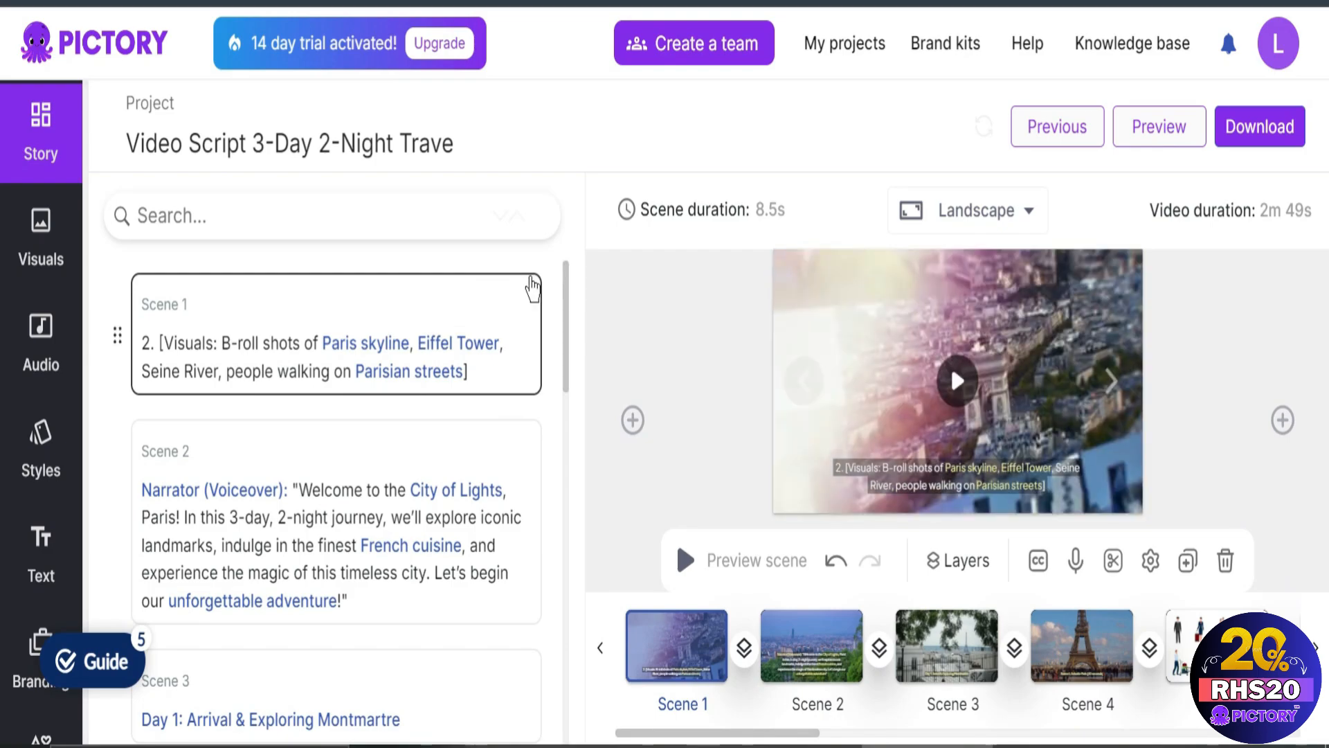
click(805, 651)
click(940, 654)
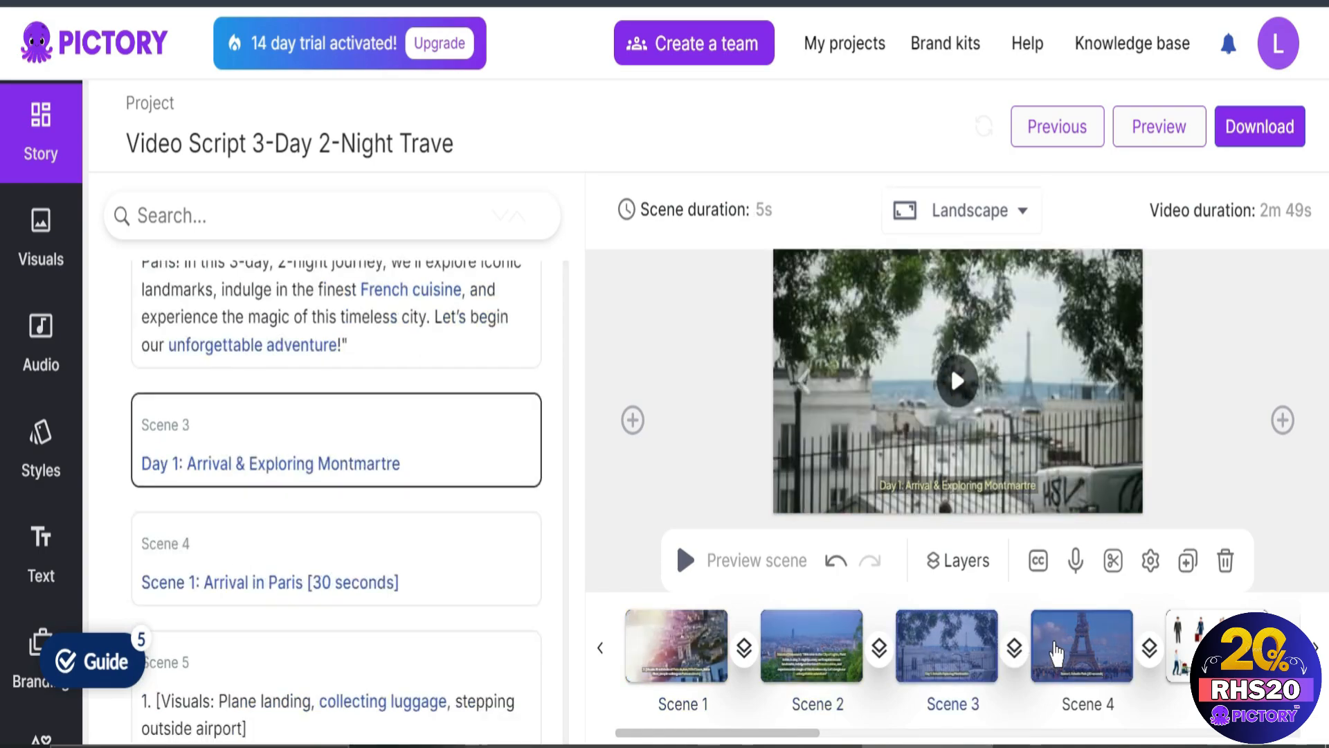
click(1056, 650)
click(802, 651)
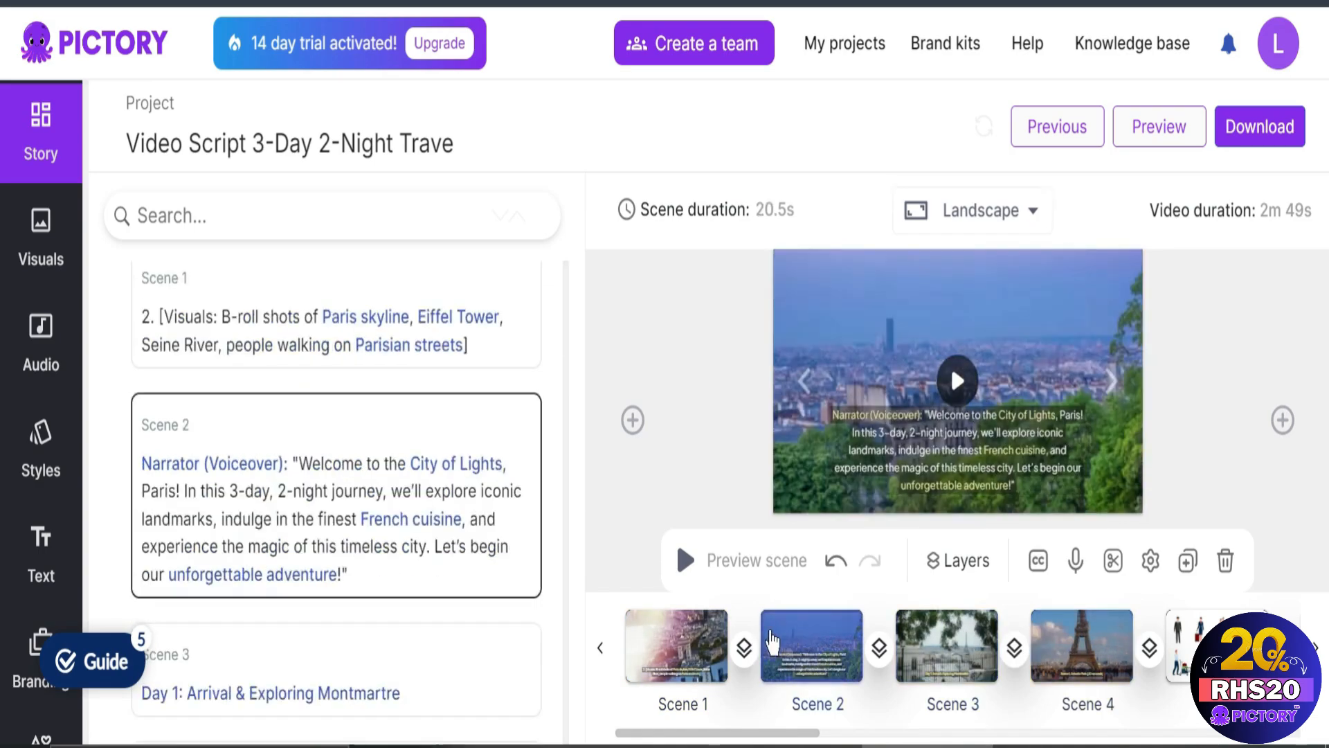
click(685, 651)
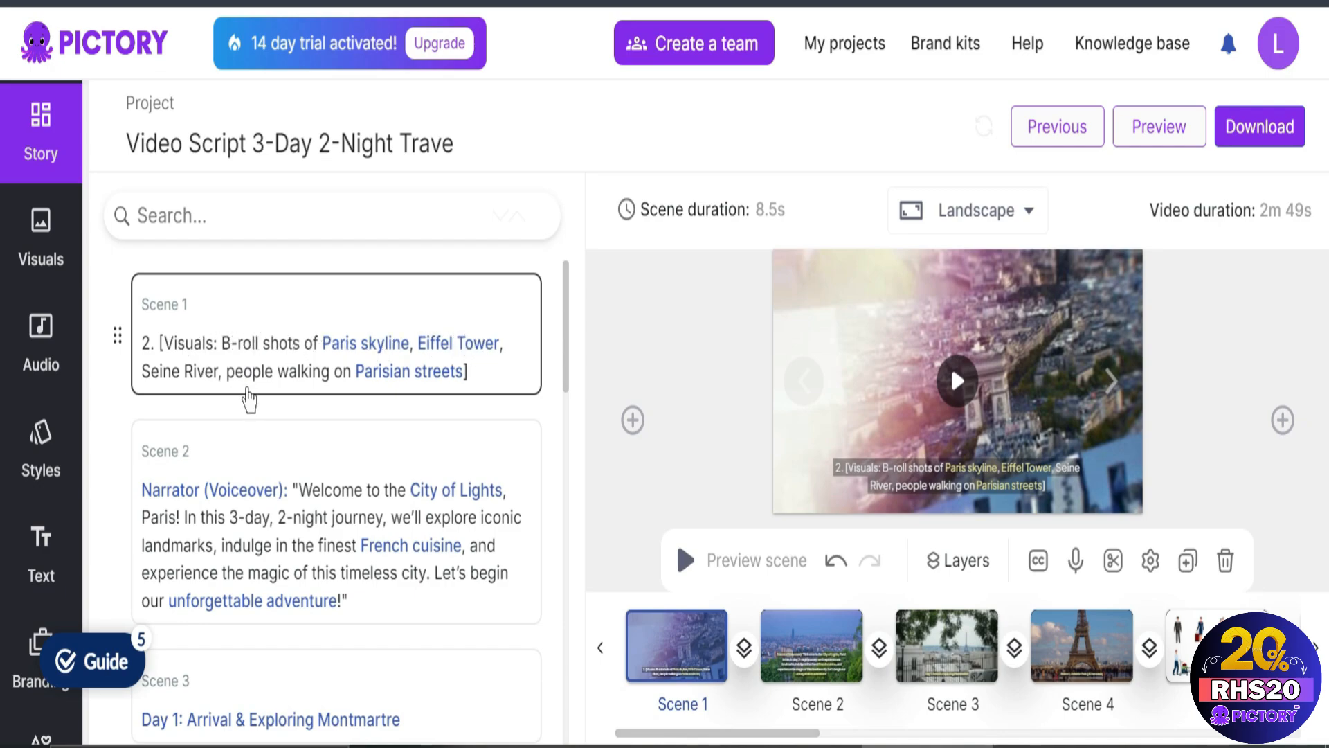
click(384, 340)
drag(466, 343, 504, 342)
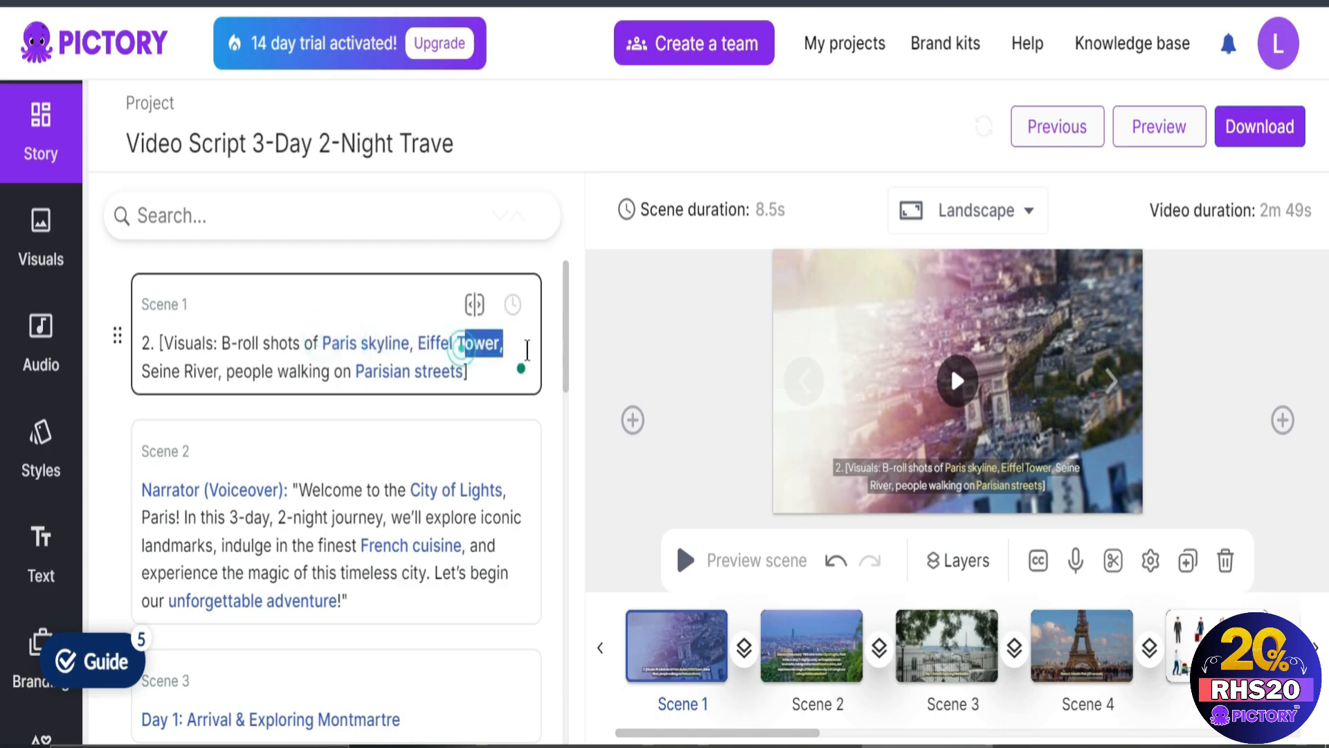
click(677, 374)
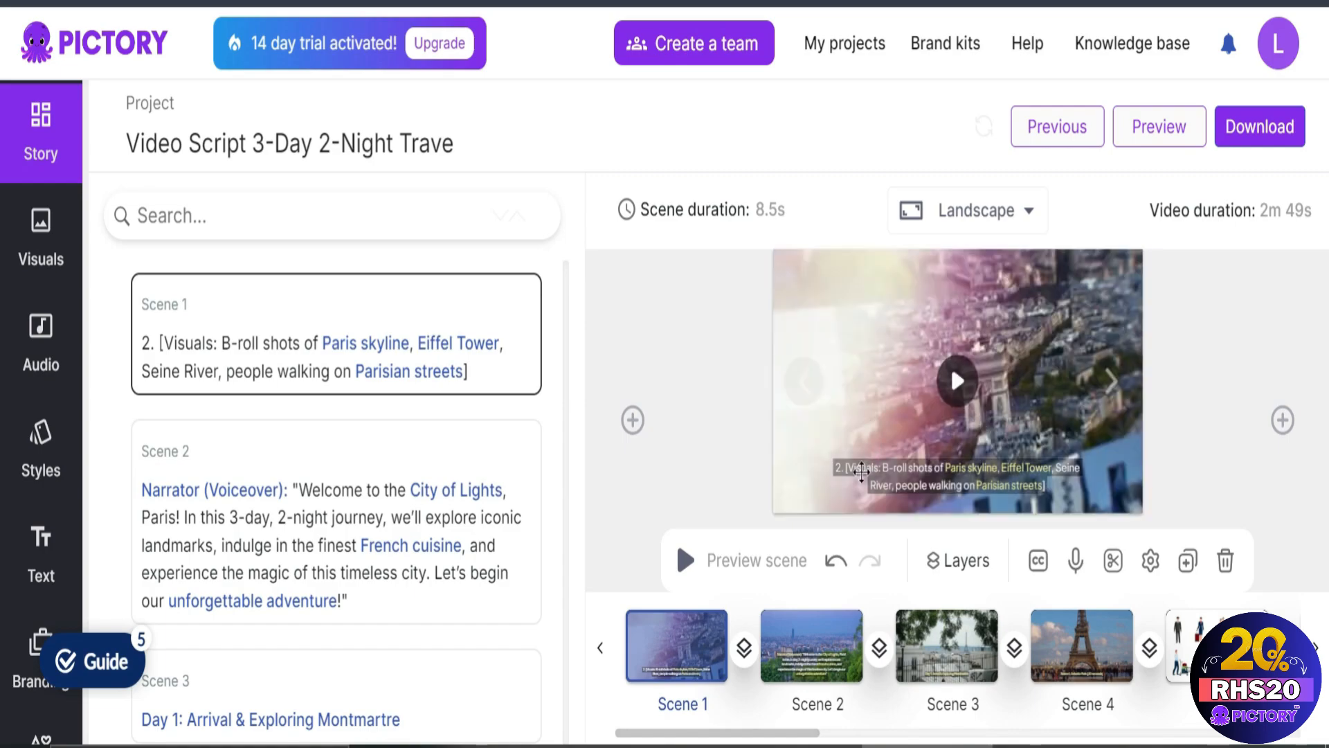
Step: Look through the first four scenes, compare their script text with the visuals, and play the City of Lights scene
click(231, 343)
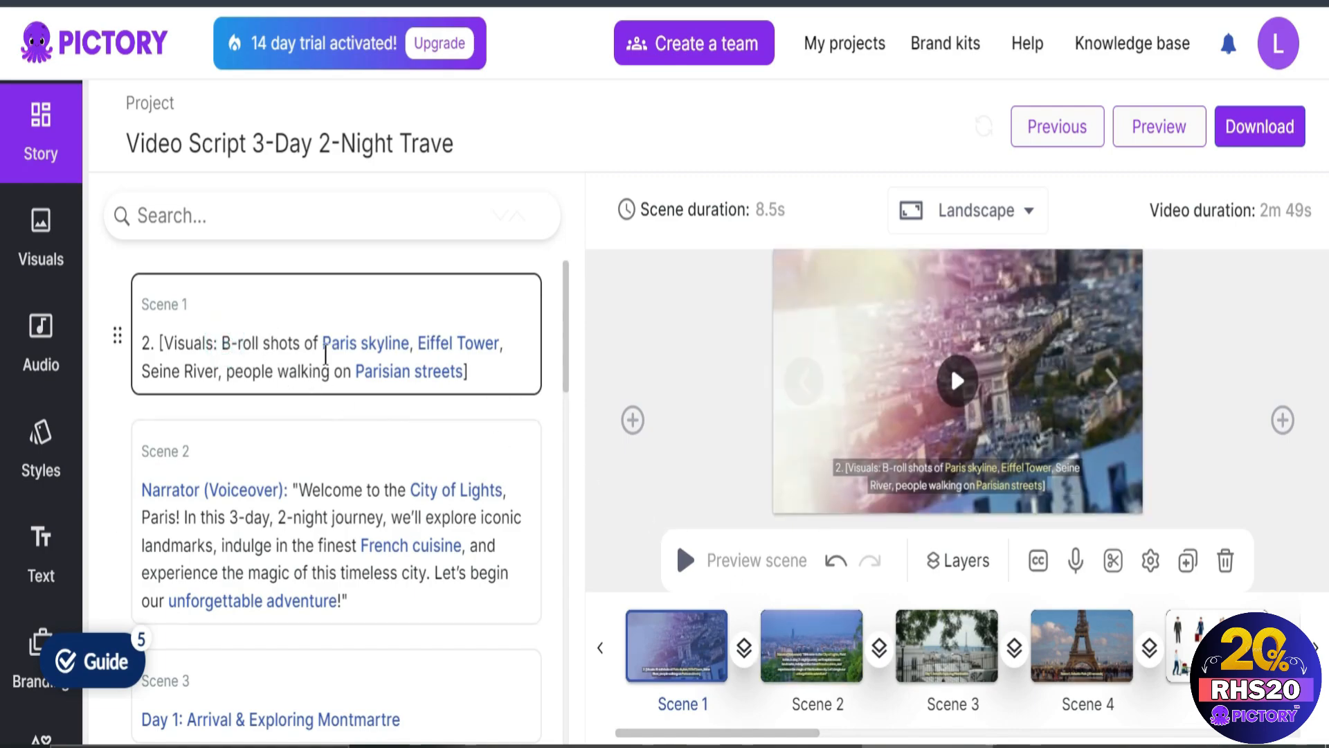
click(796, 647)
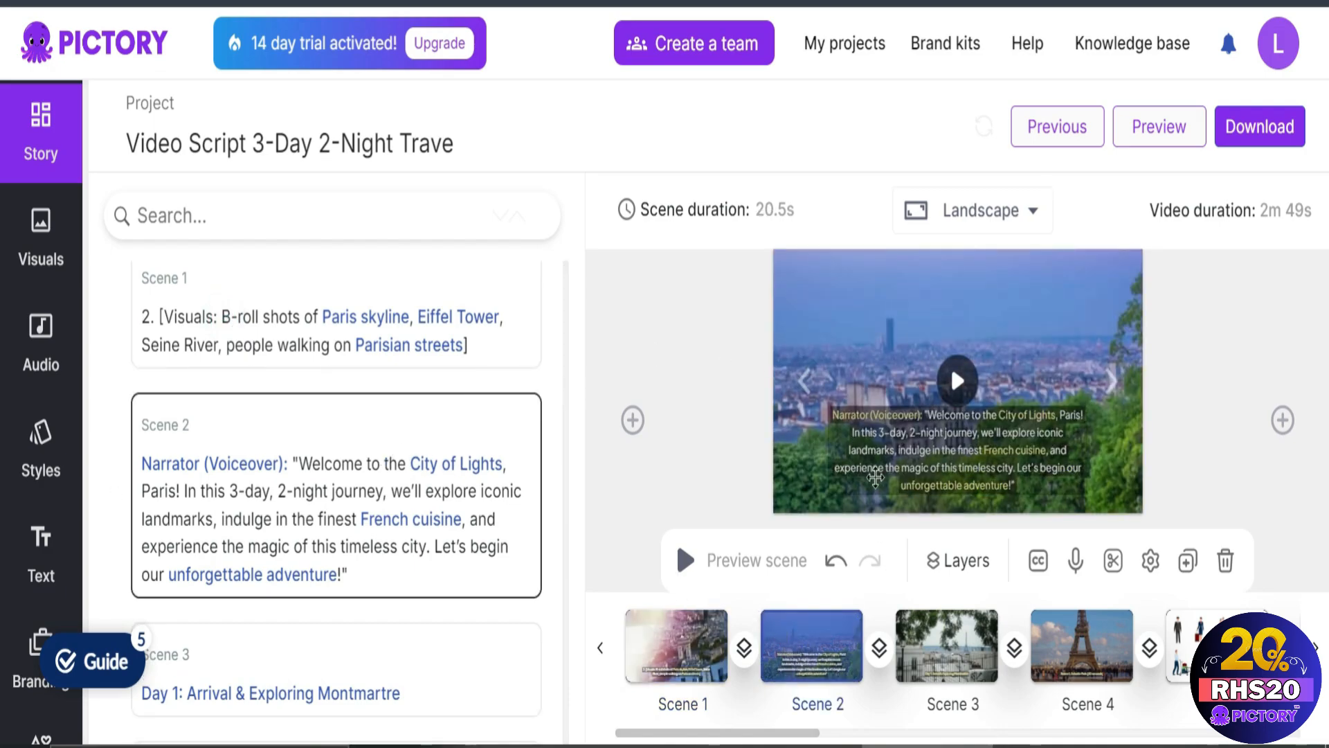
click(943, 635)
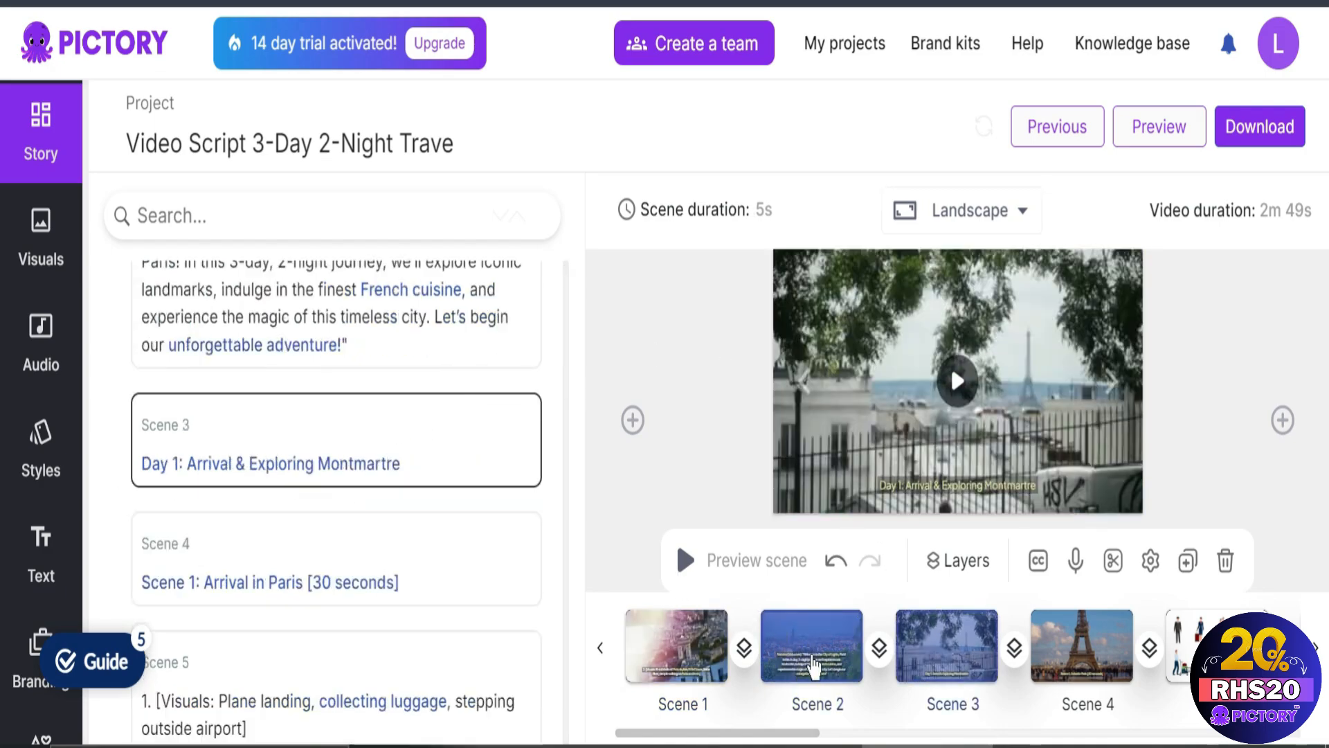
click(812, 656)
click(1088, 646)
click(821, 654)
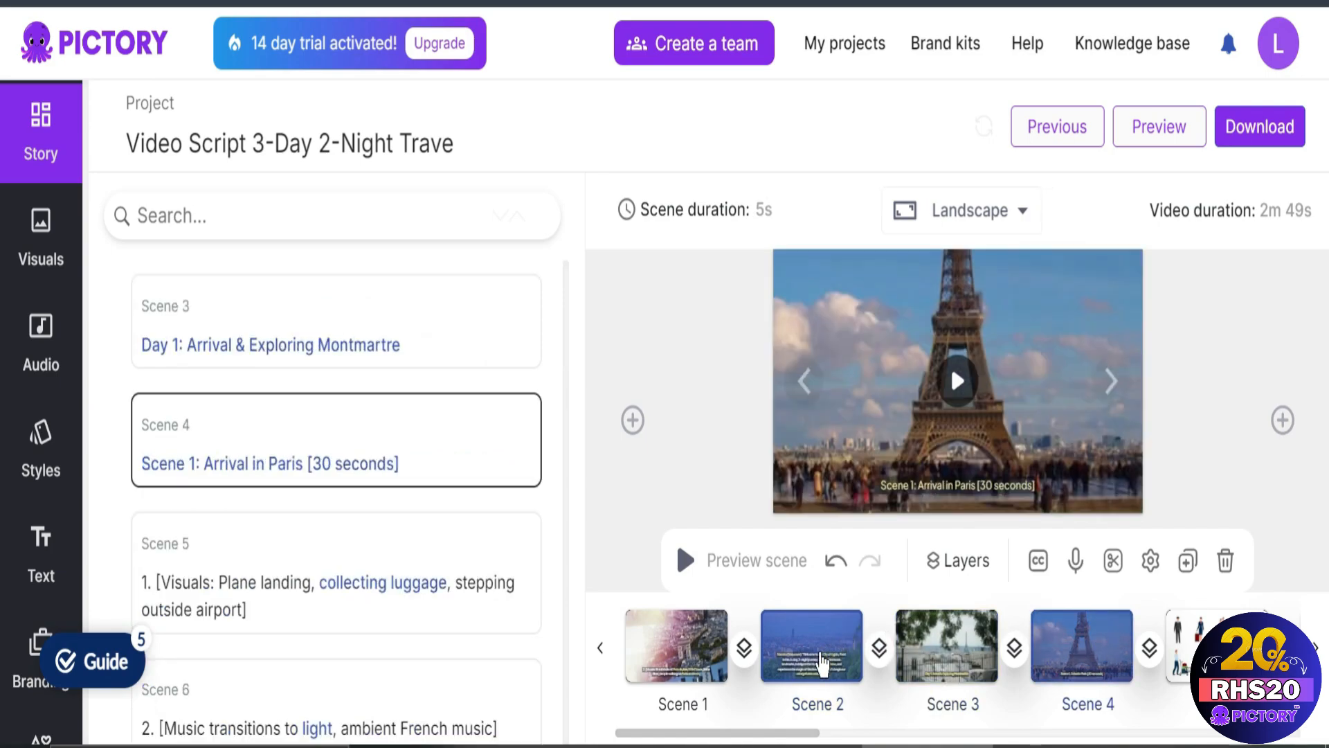
scroll(346, 438, down, 1)
scroll(345, 440, down, 2)
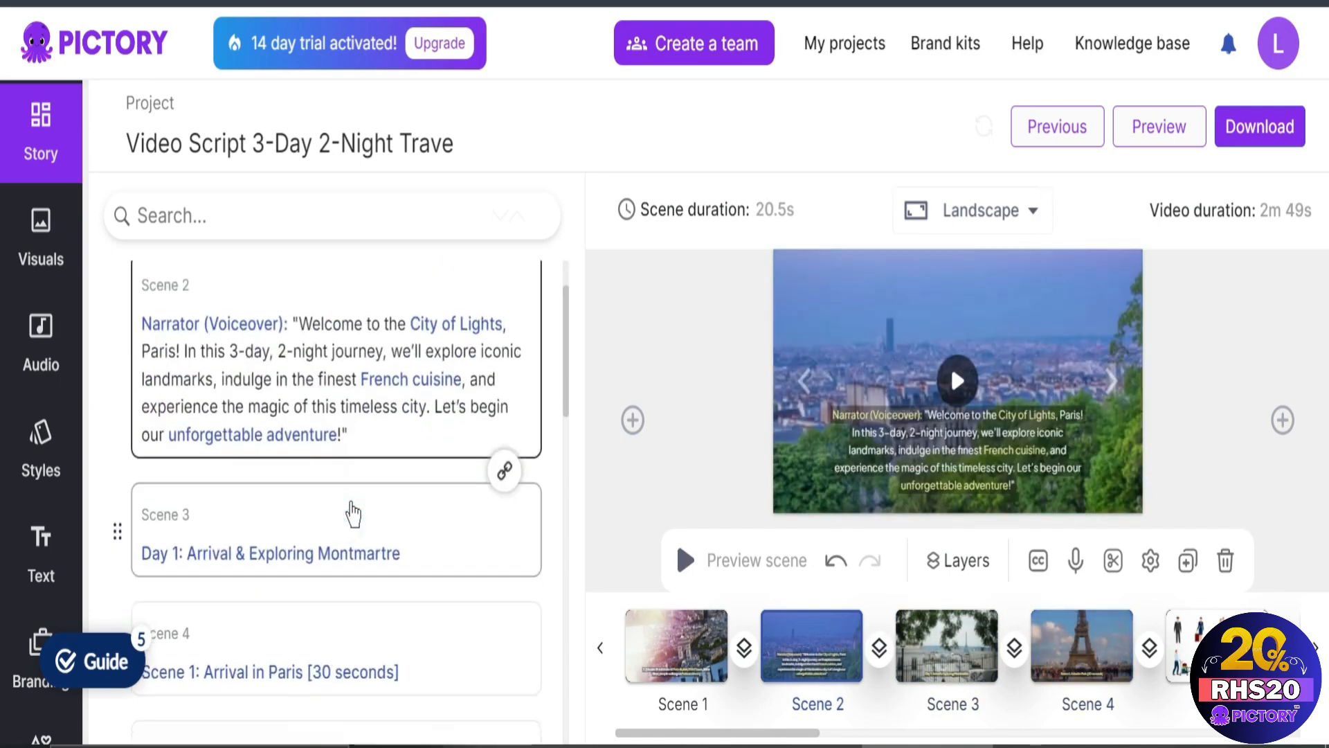
click(350, 510)
click(399, 504)
scroll(380, 484, up, 5)
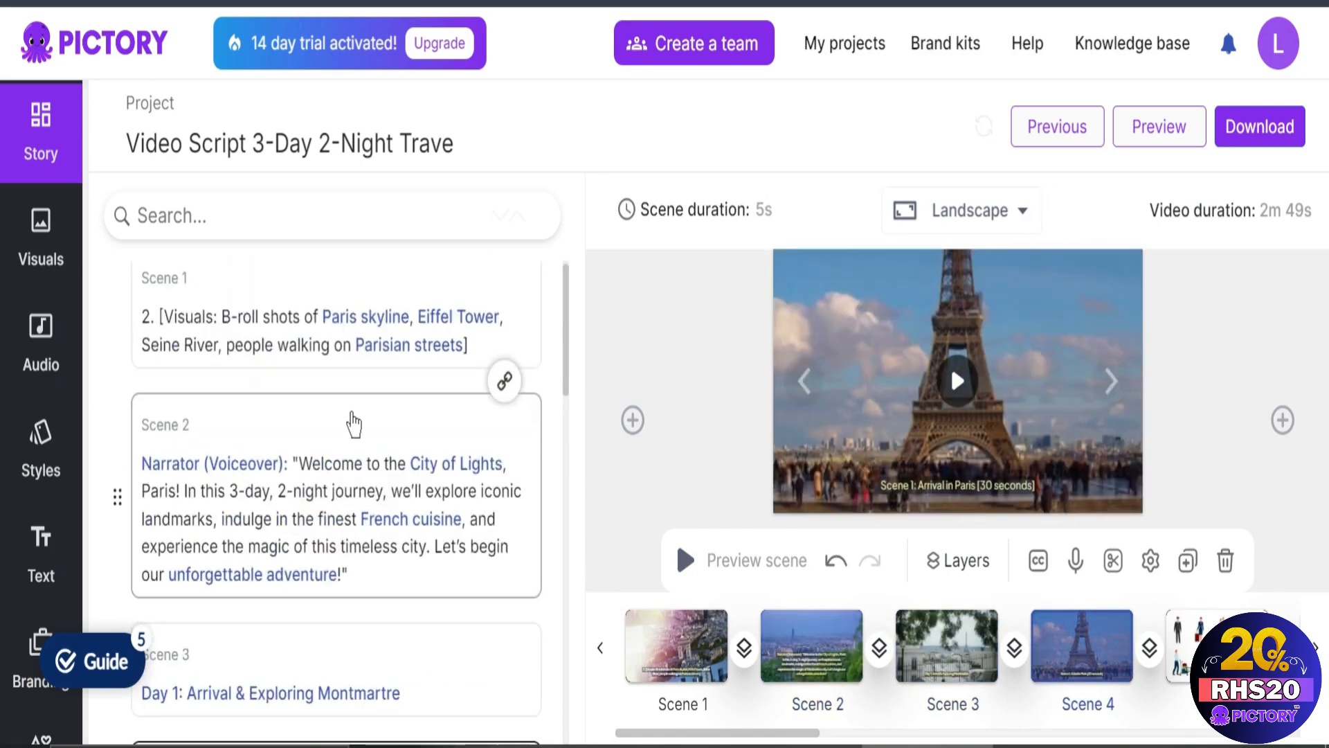
click(351, 415)
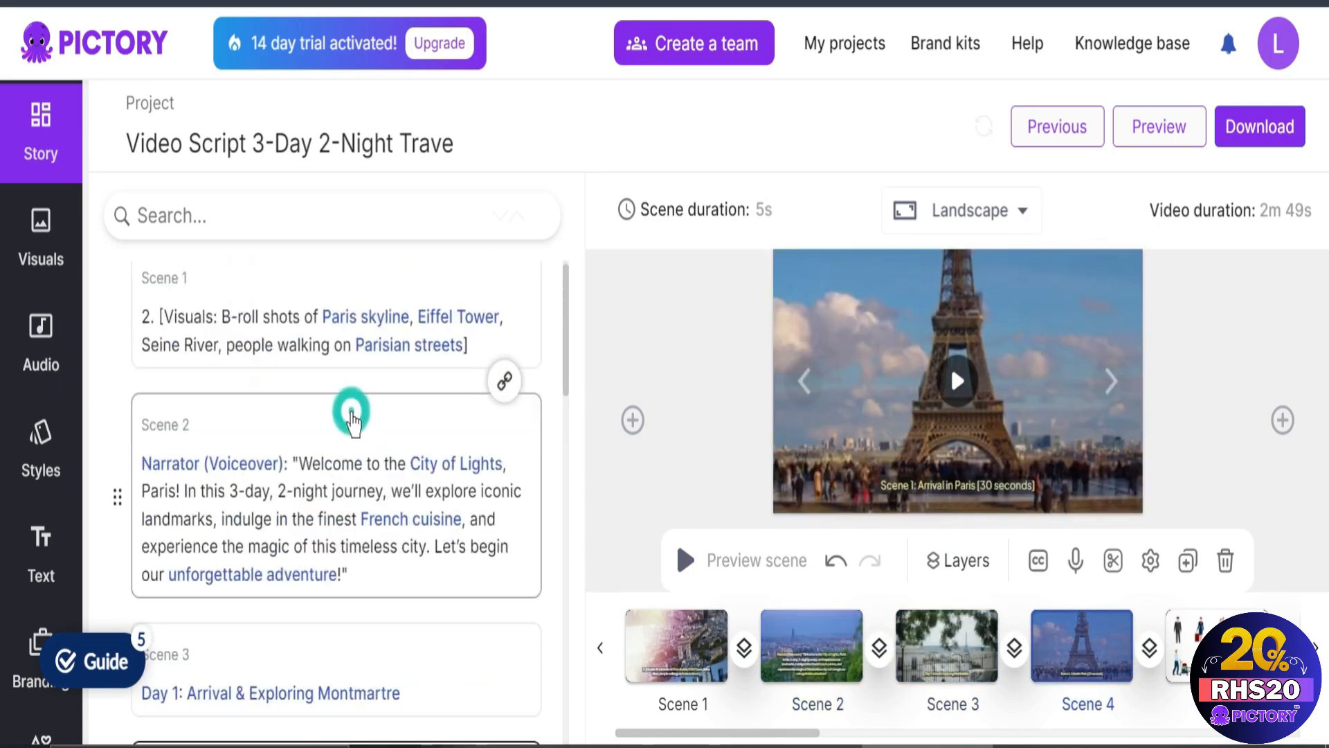
click(396, 352)
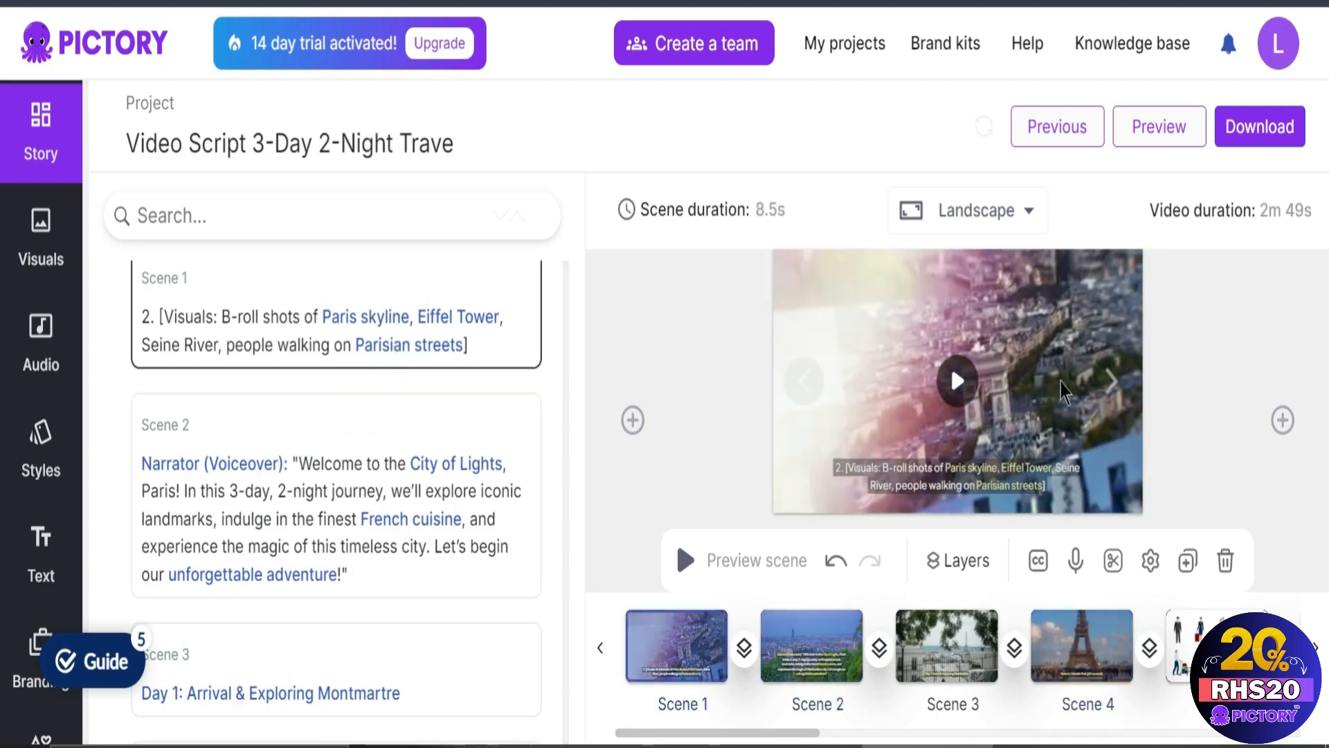
click(961, 389)
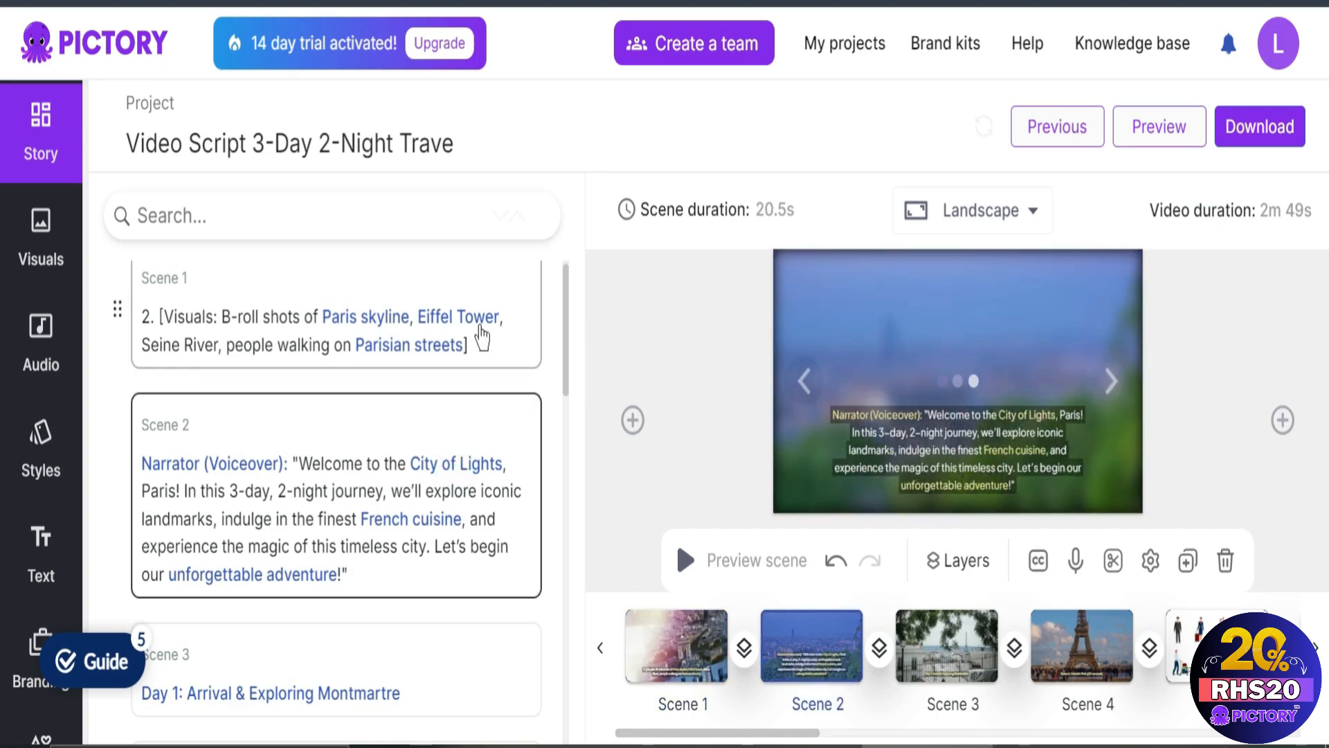
Step: Try a duration of 15.5 seconds for the City of Lights scene and leave it unapplied
click(696, 211)
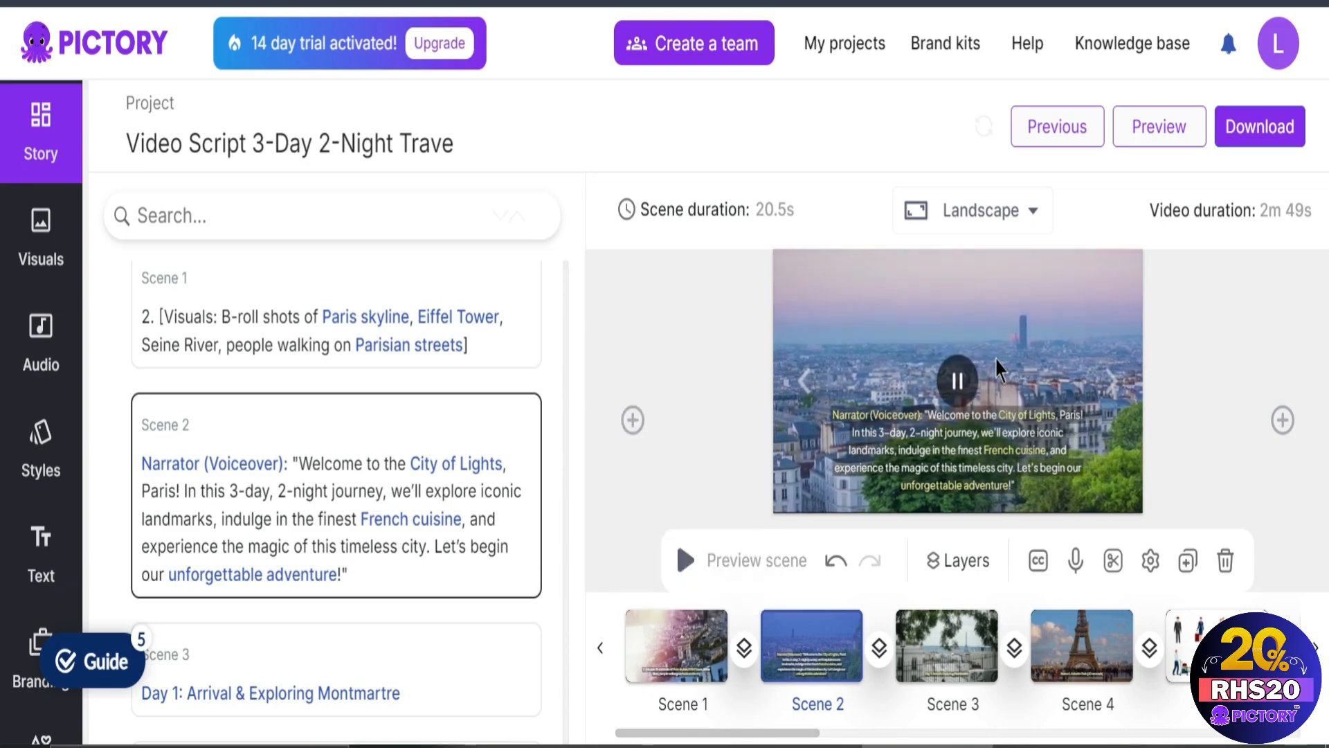
mouse_move(770, 220)
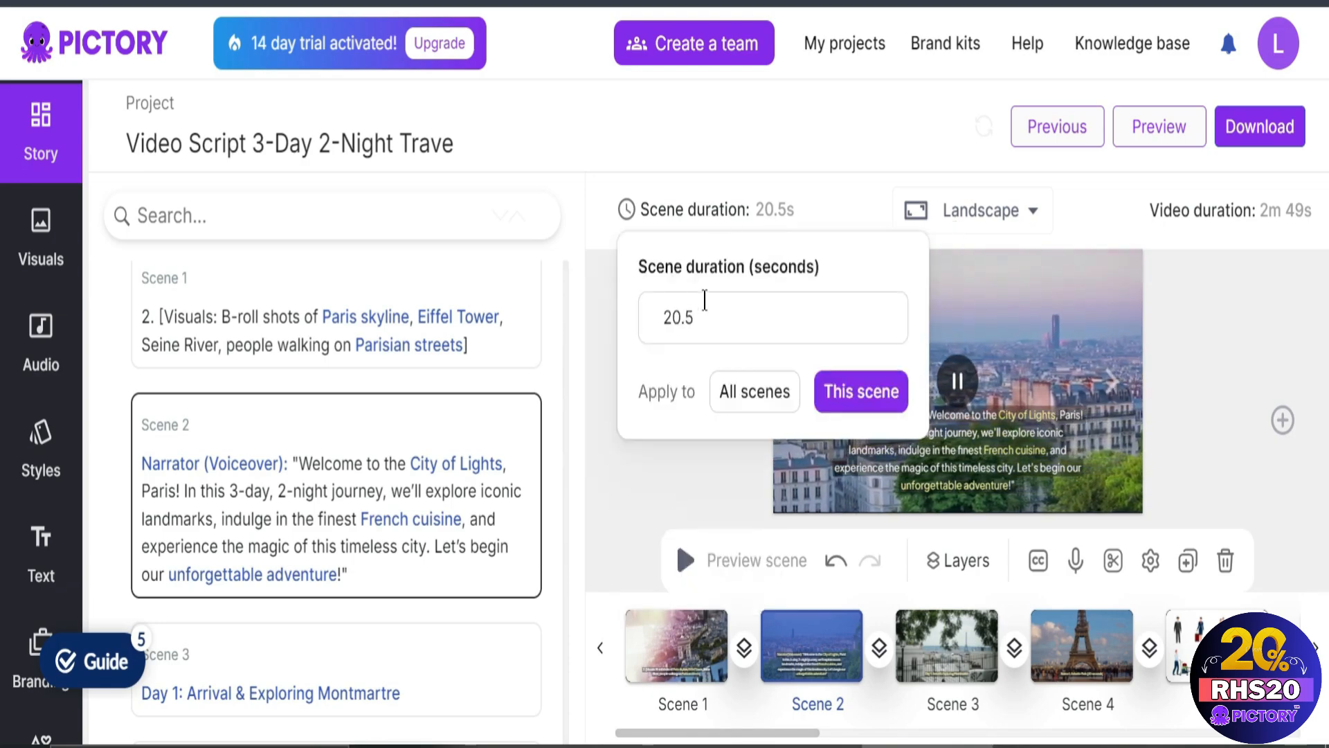
click(886, 322)
click(886, 322)
click(886, 322)
click(886, 322)
click(886, 322)
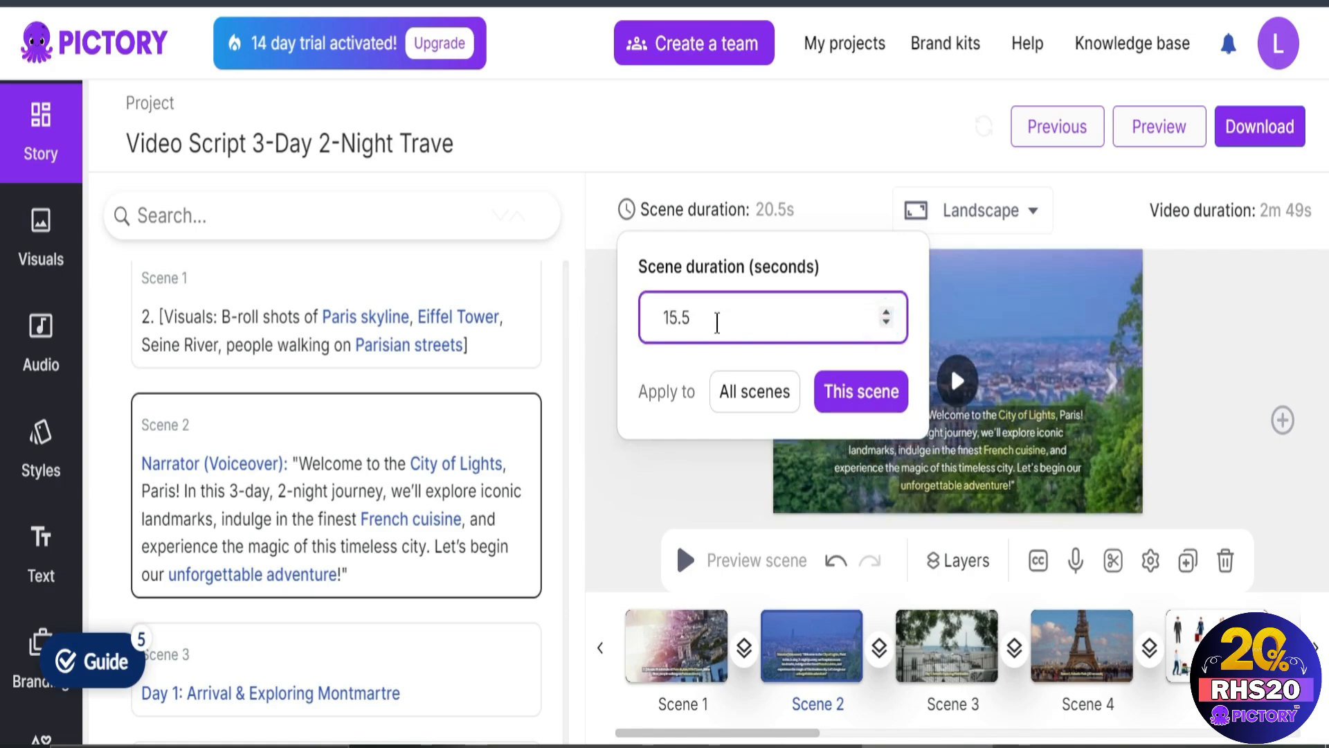
mouse_move(753, 219)
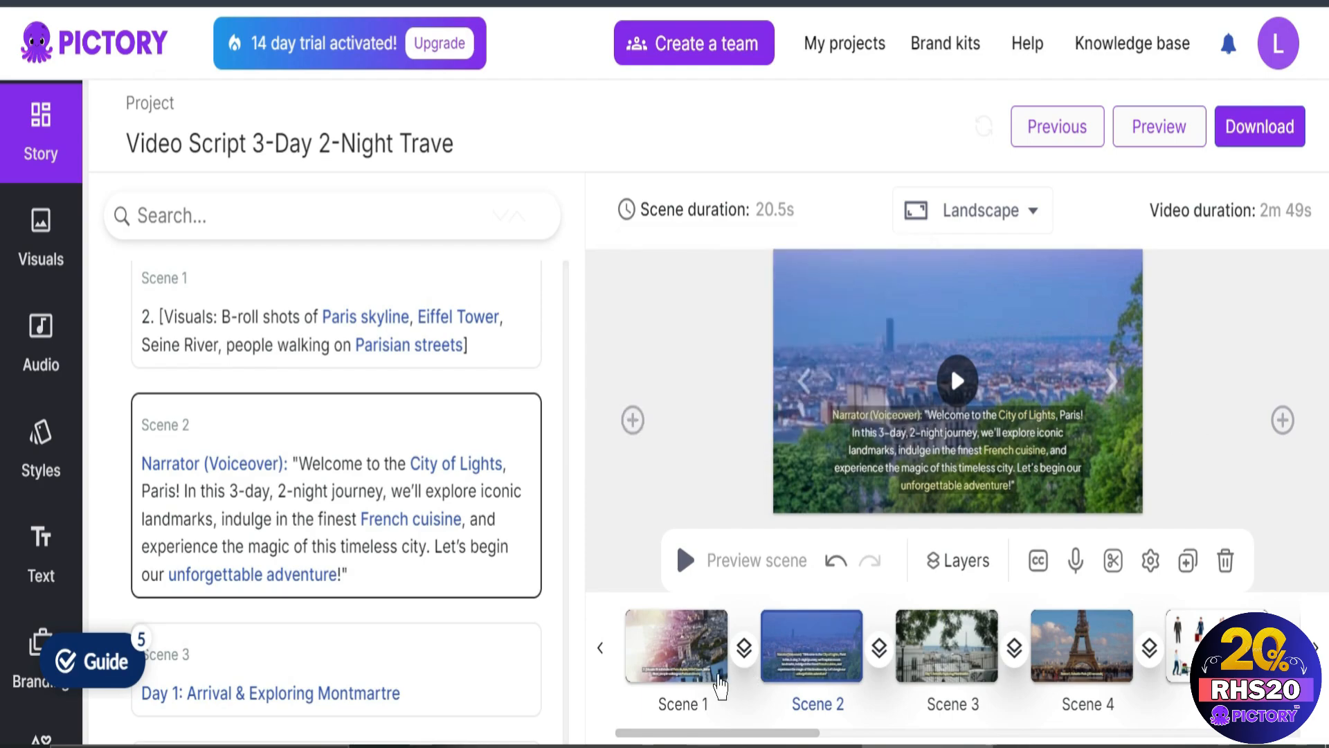
Step: Delete the narration caption from the City of Lights scene and undo the deletion
click(918, 472)
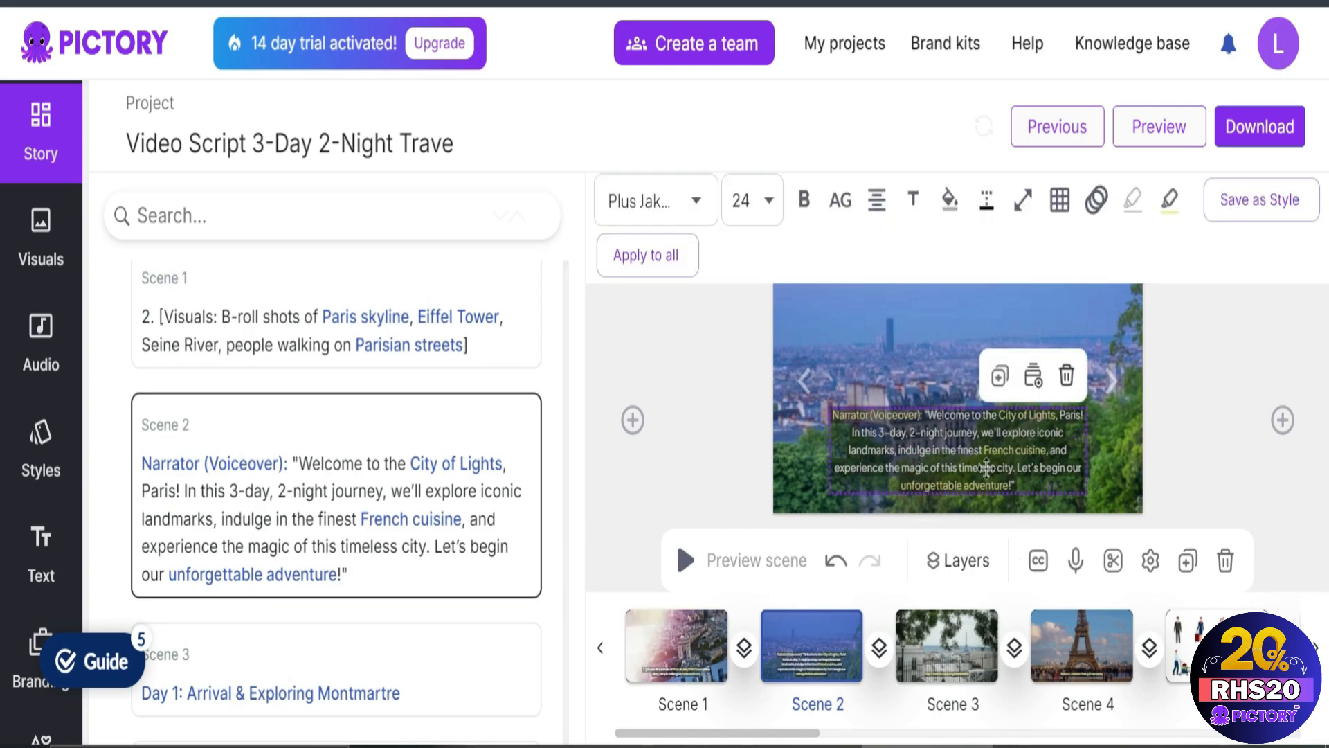
click(1066, 377)
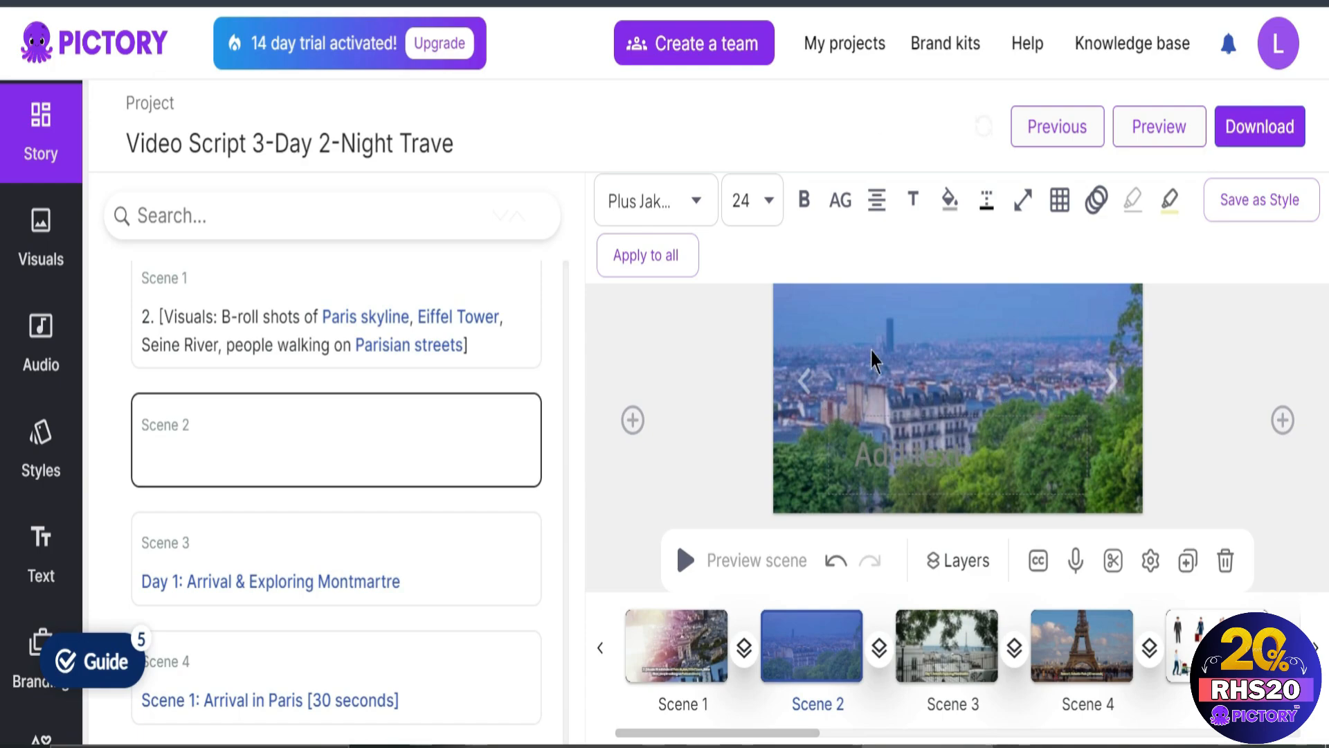
click(843, 563)
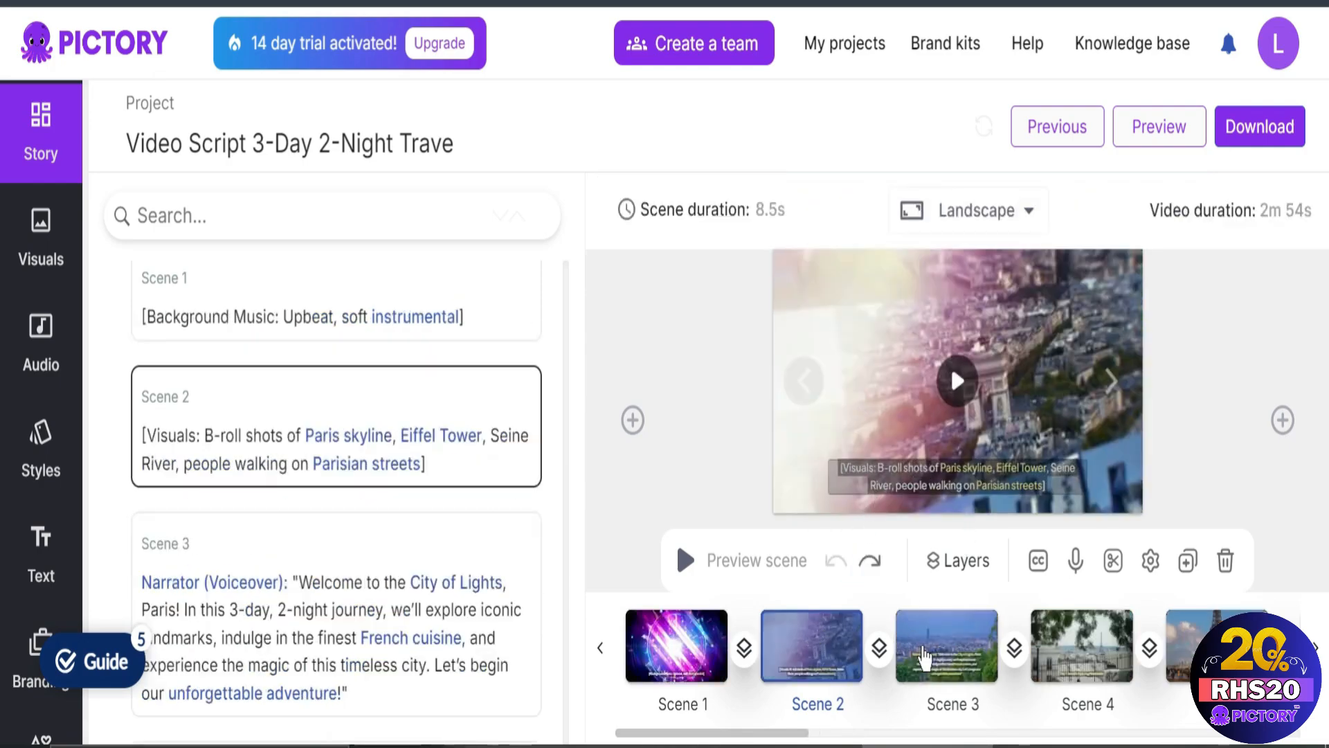
click(924, 656)
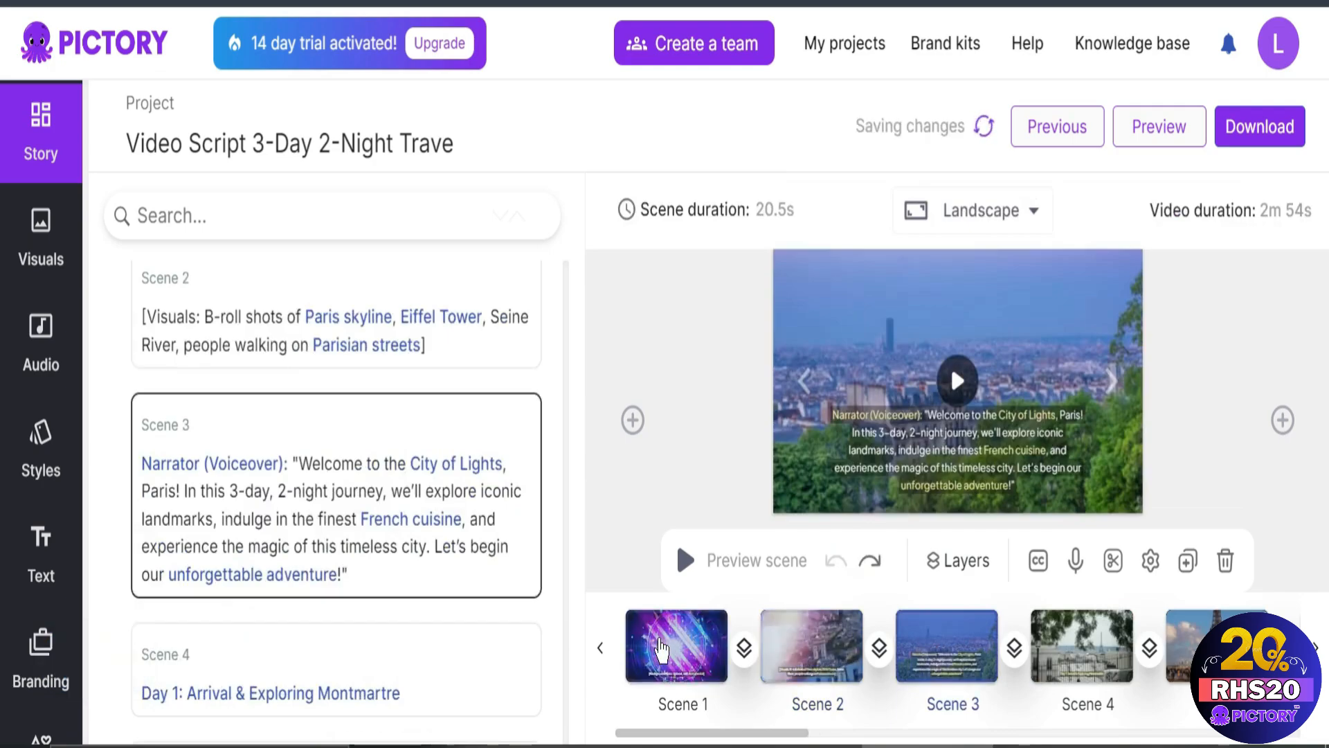
Step: Select the City of Lights scene's caption and examine the available fonts and text sizes
click(935, 455)
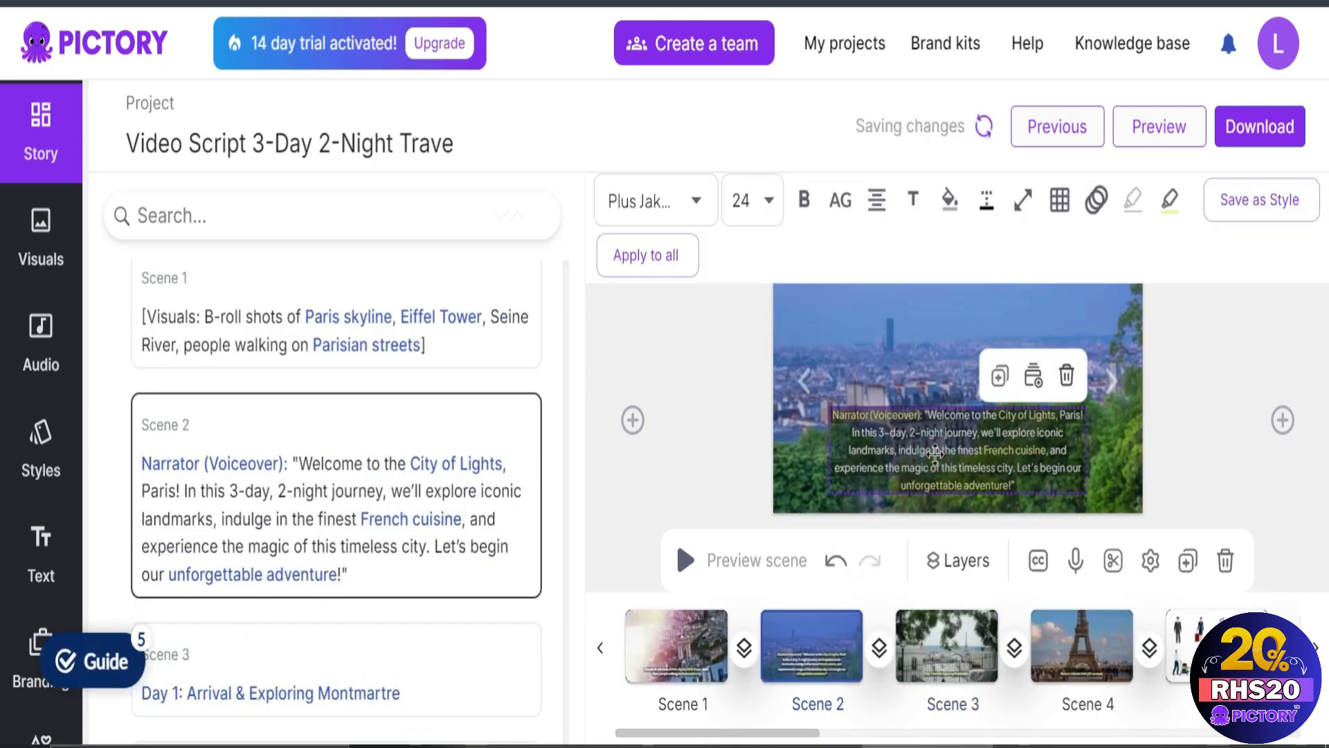
click(698, 202)
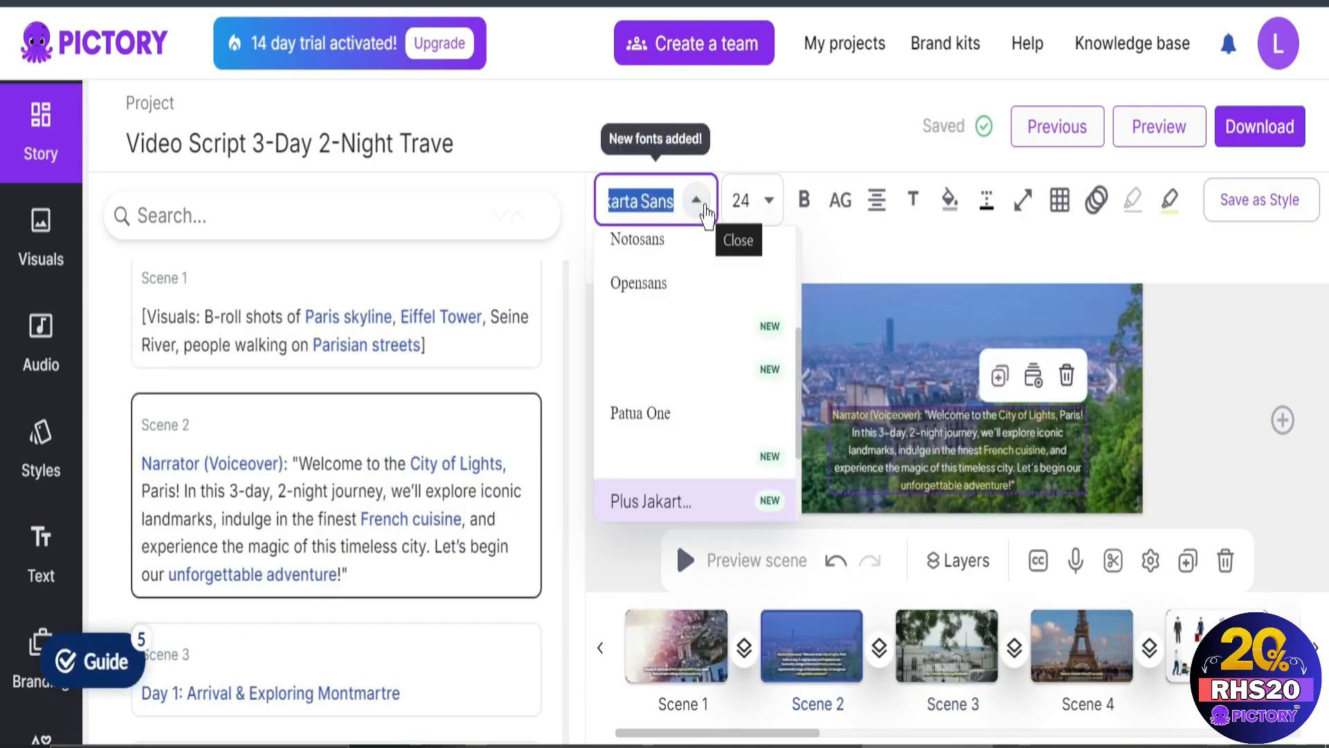
scroll(703, 335, down, 4)
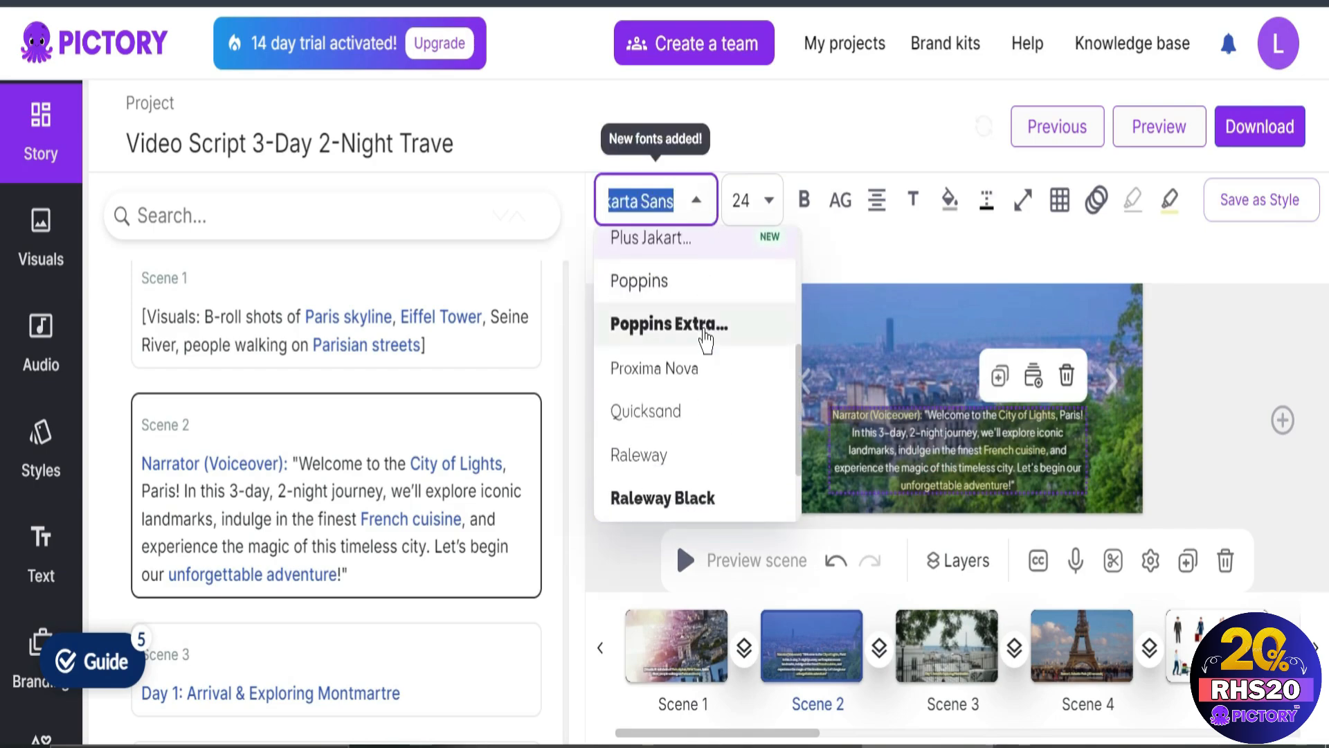
click(765, 201)
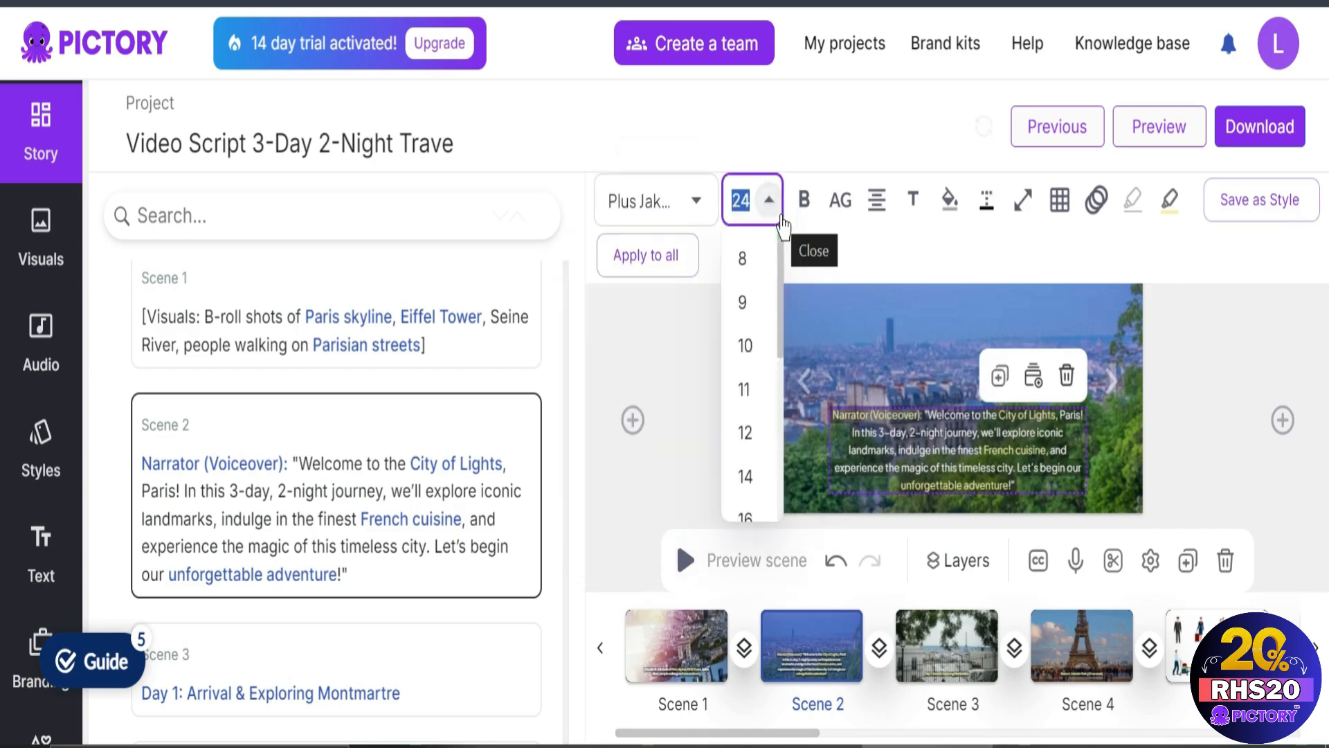
click(819, 232)
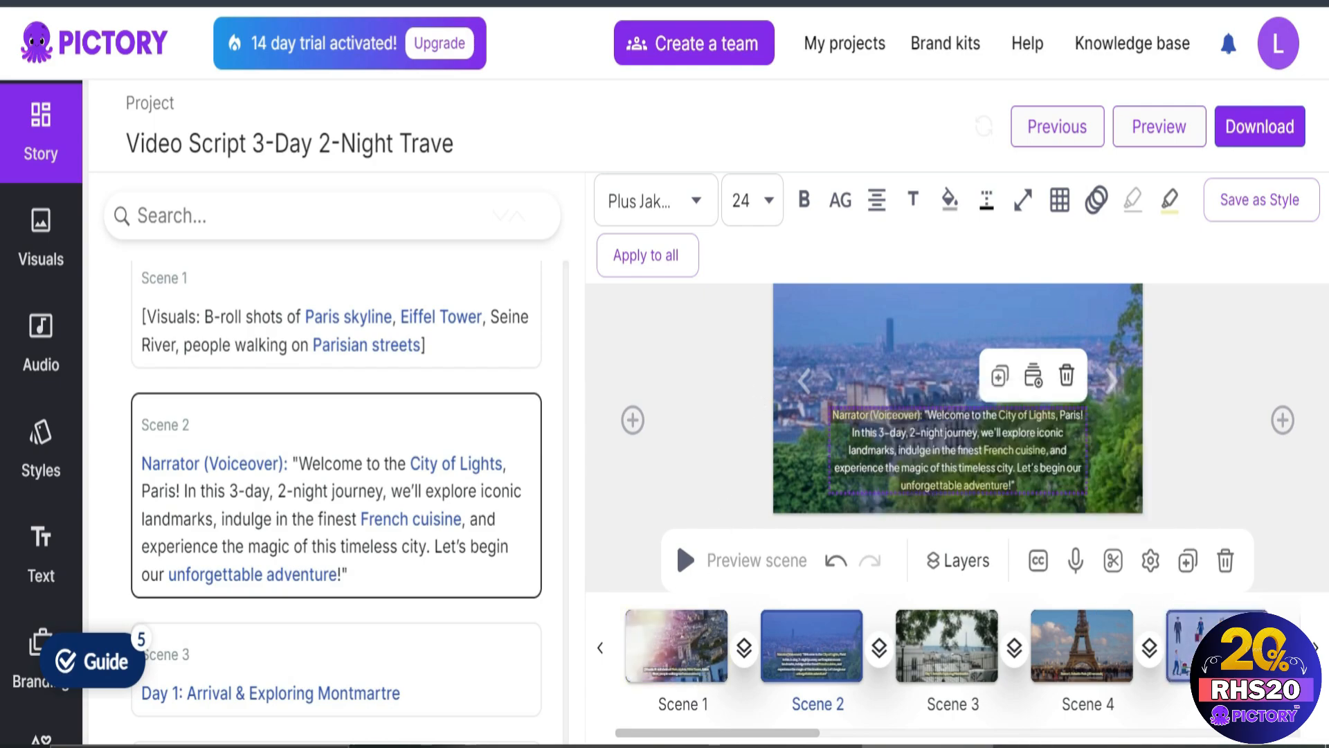
Step: Add the Wipe Up transition between scenes 1 and 2 and check the options for managing transitions
click(1175, 663)
click(1086, 665)
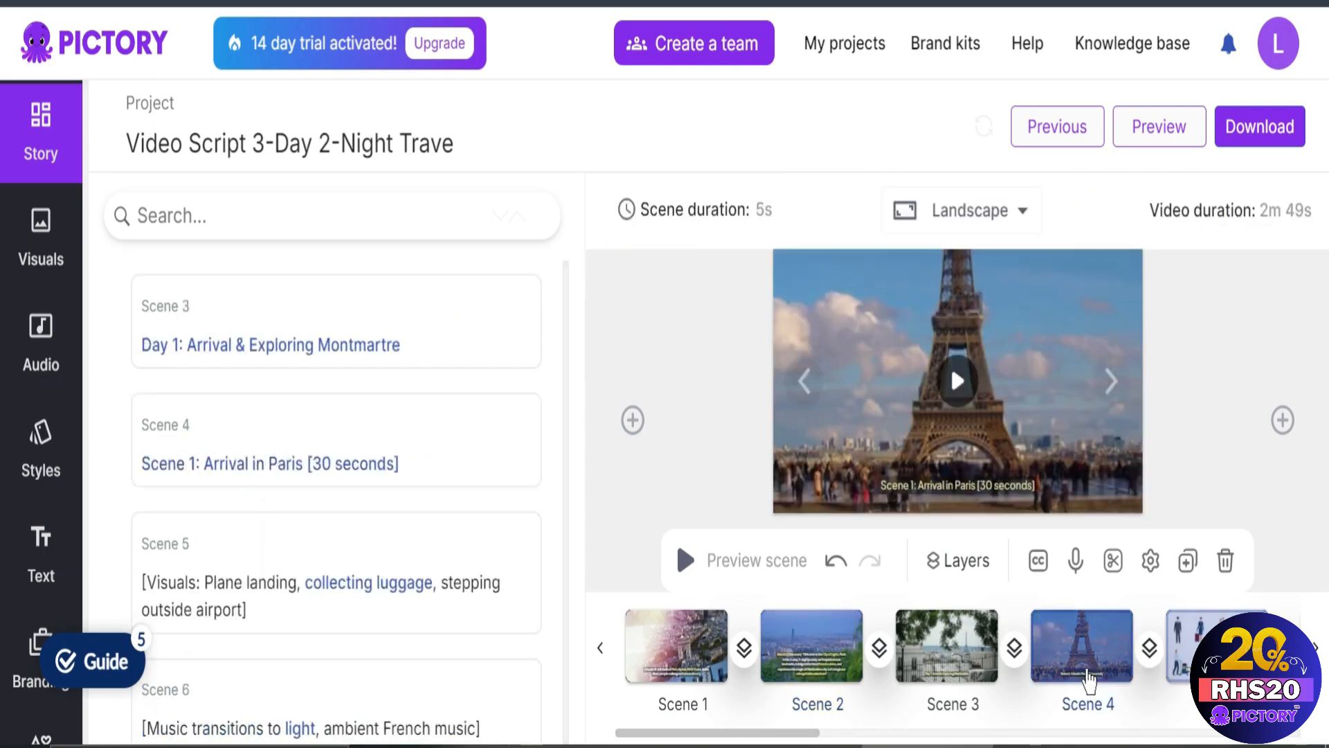
click(744, 647)
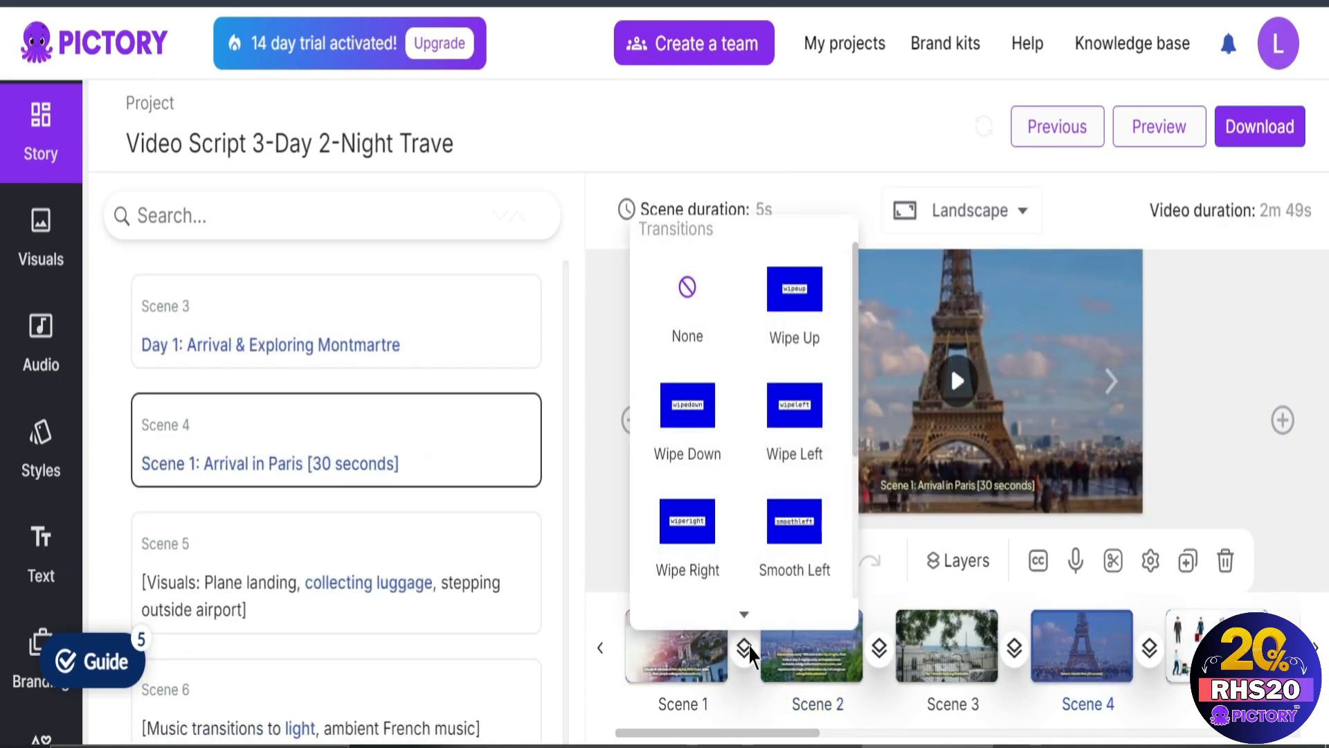
scroll(793, 380, down, 3)
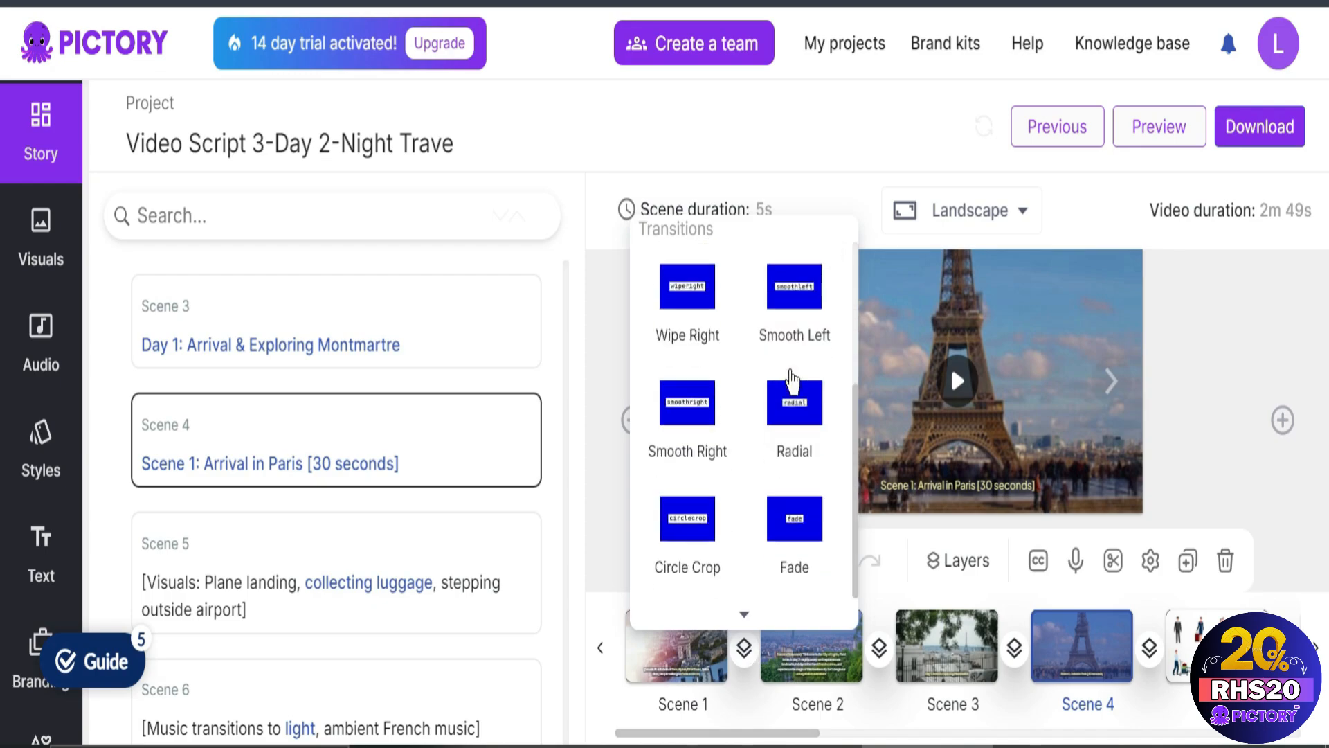
scroll(792, 381, up, 3)
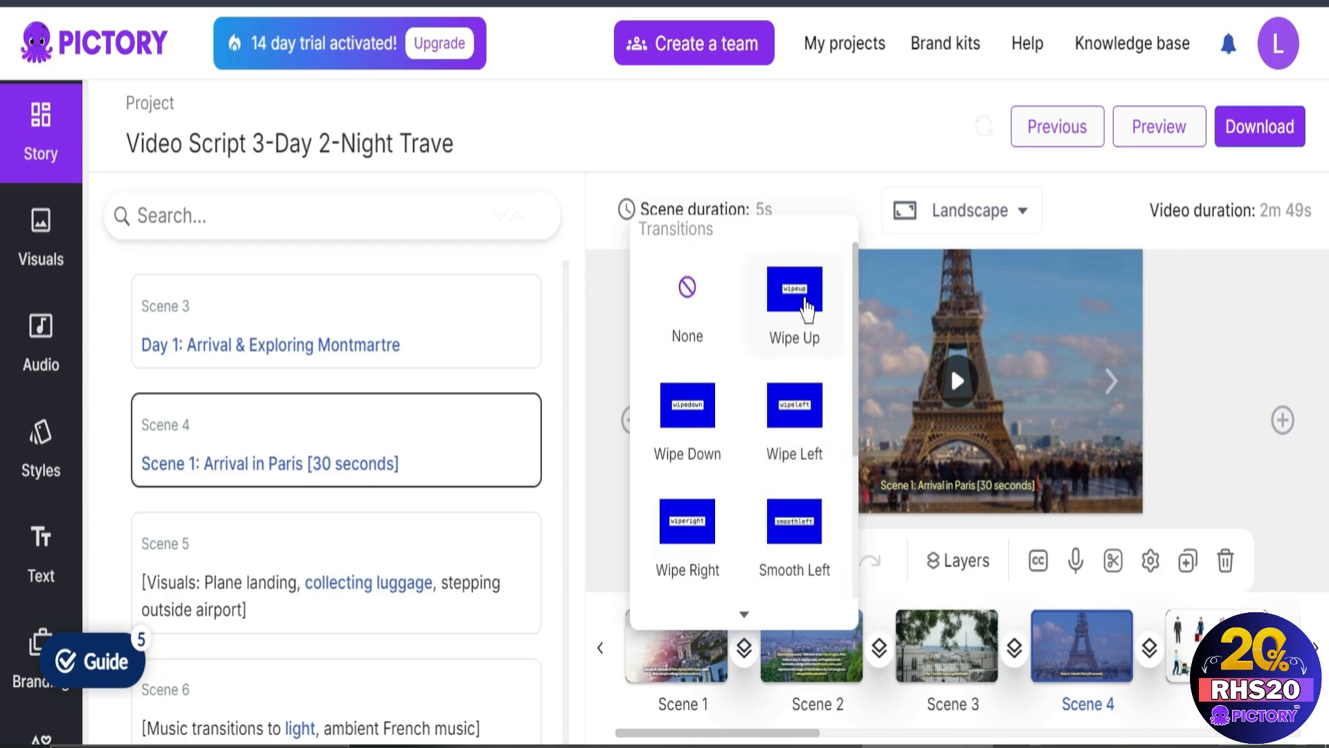
click(791, 315)
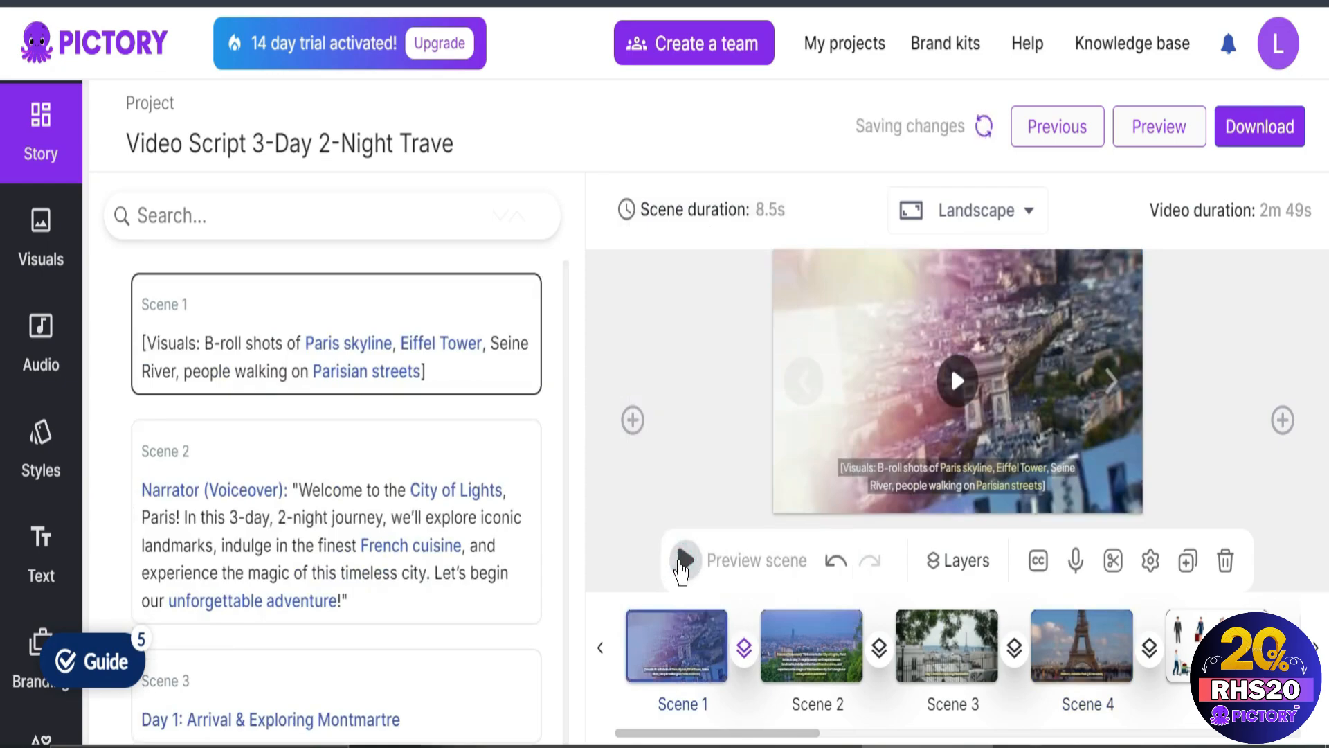
mouse_move(746, 649)
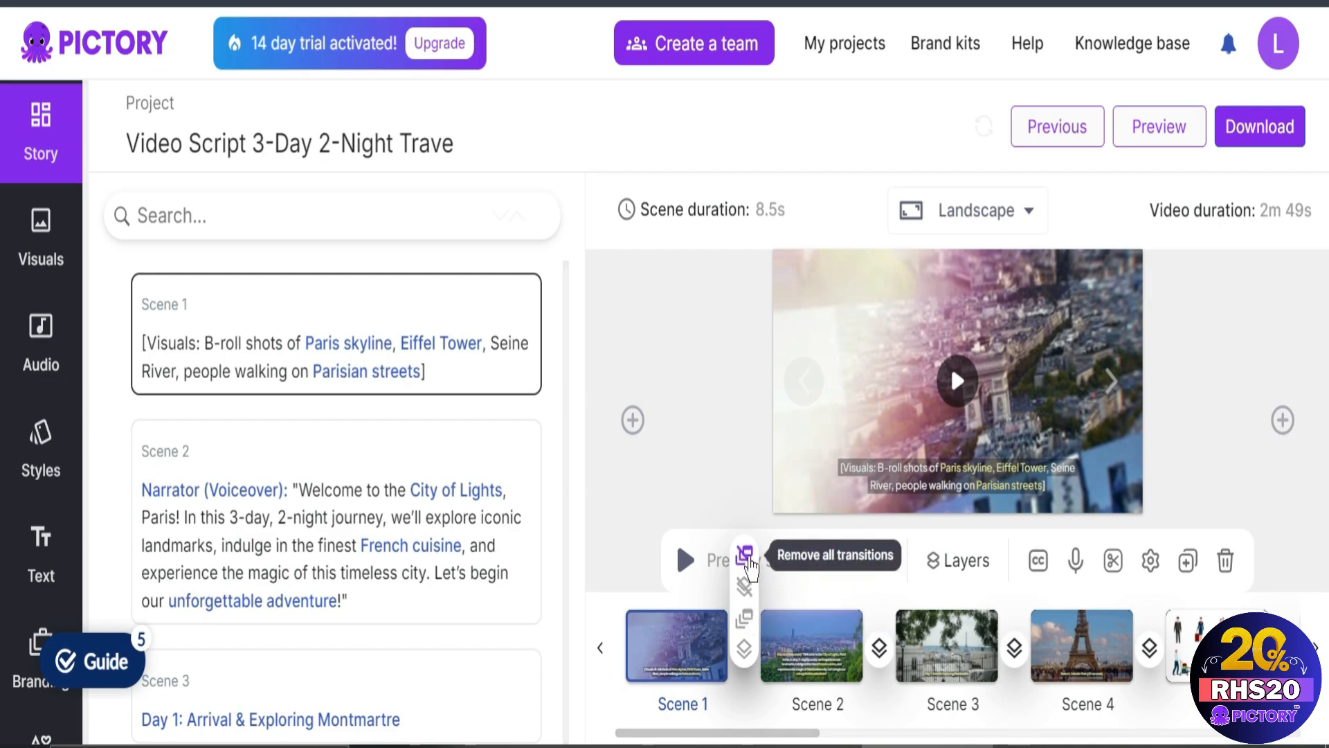
Step: Listen to the premium AI voice Abby and generate and apply it as the video's voice-over
mouse_move(1081, 571)
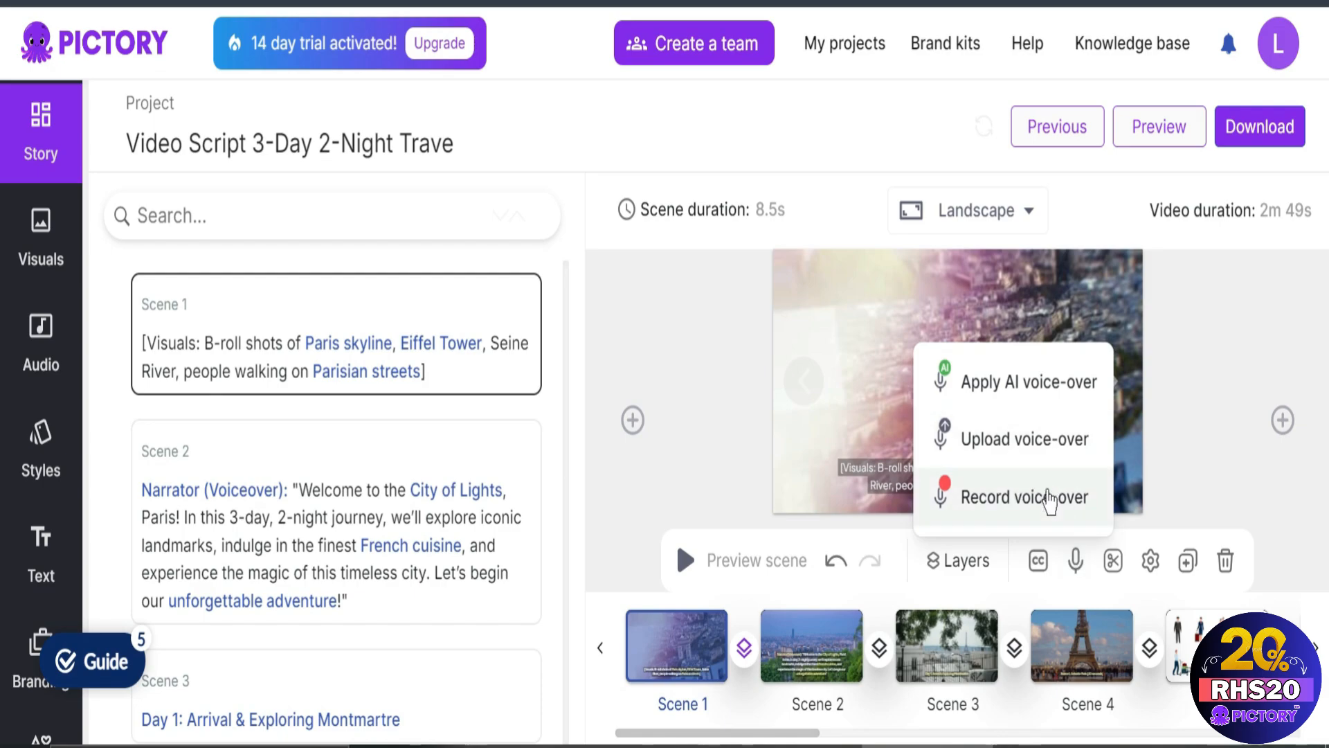
click(1053, 406)
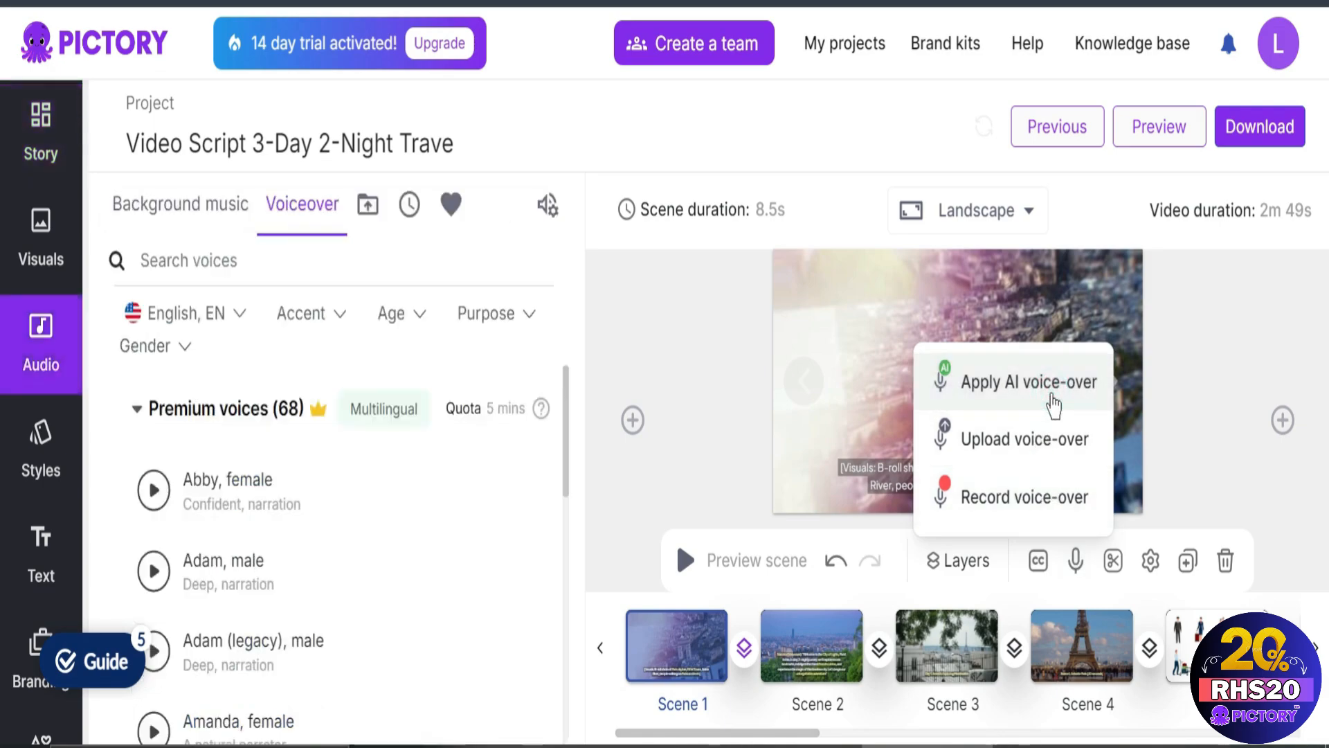
click(434, 444)
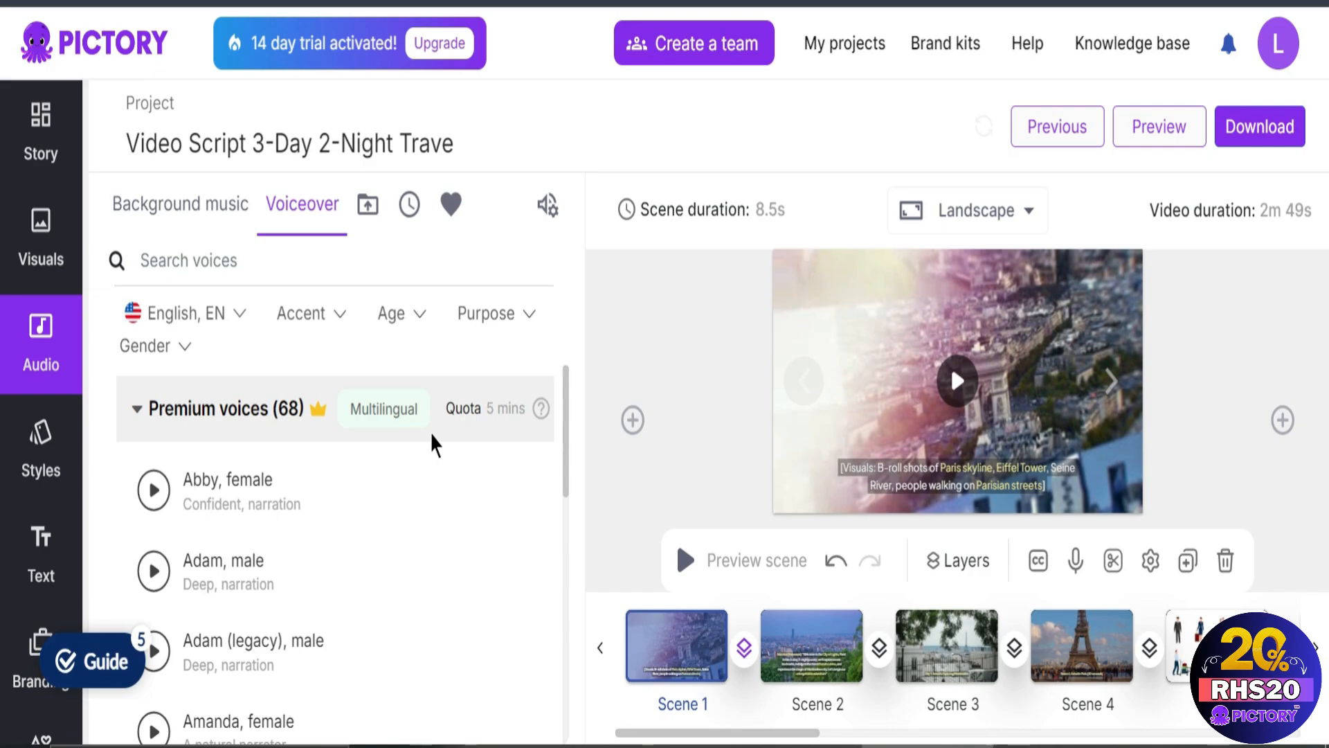
mouse_move(222, 480)
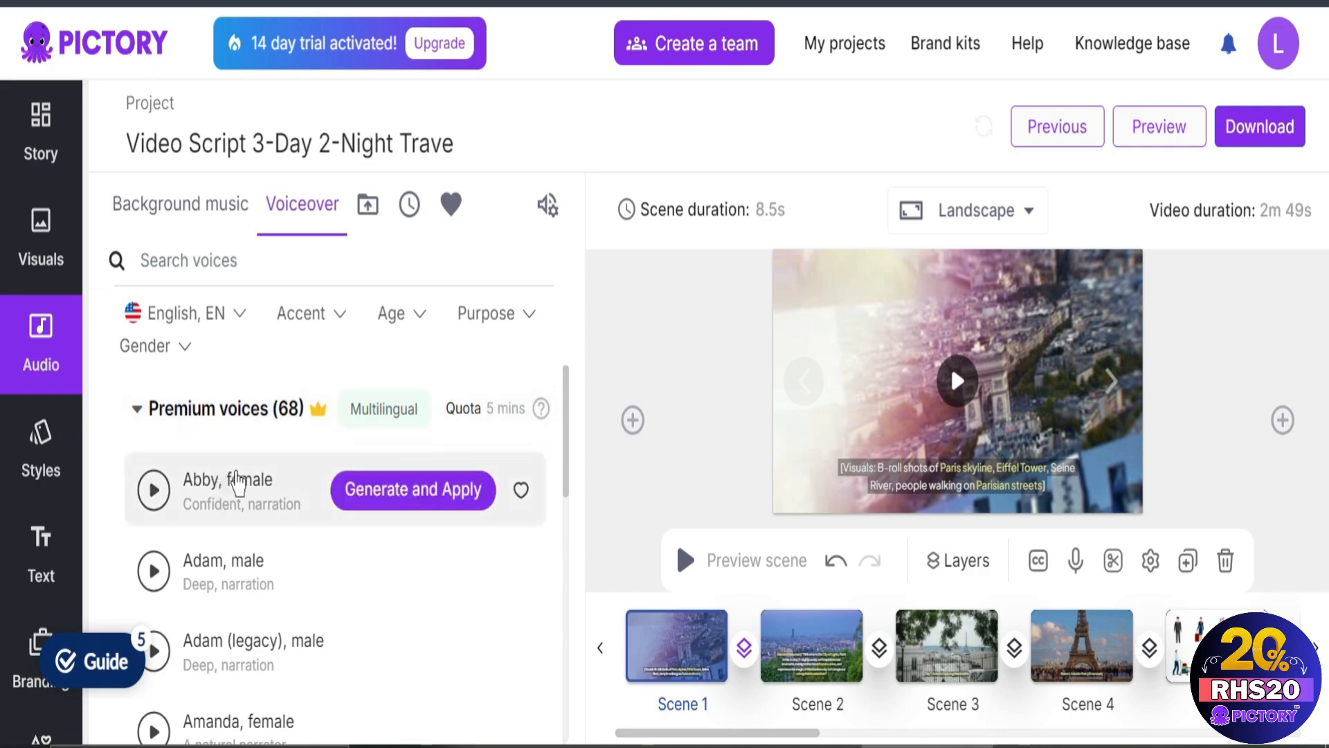
click(155, 493)
click(440, 508)
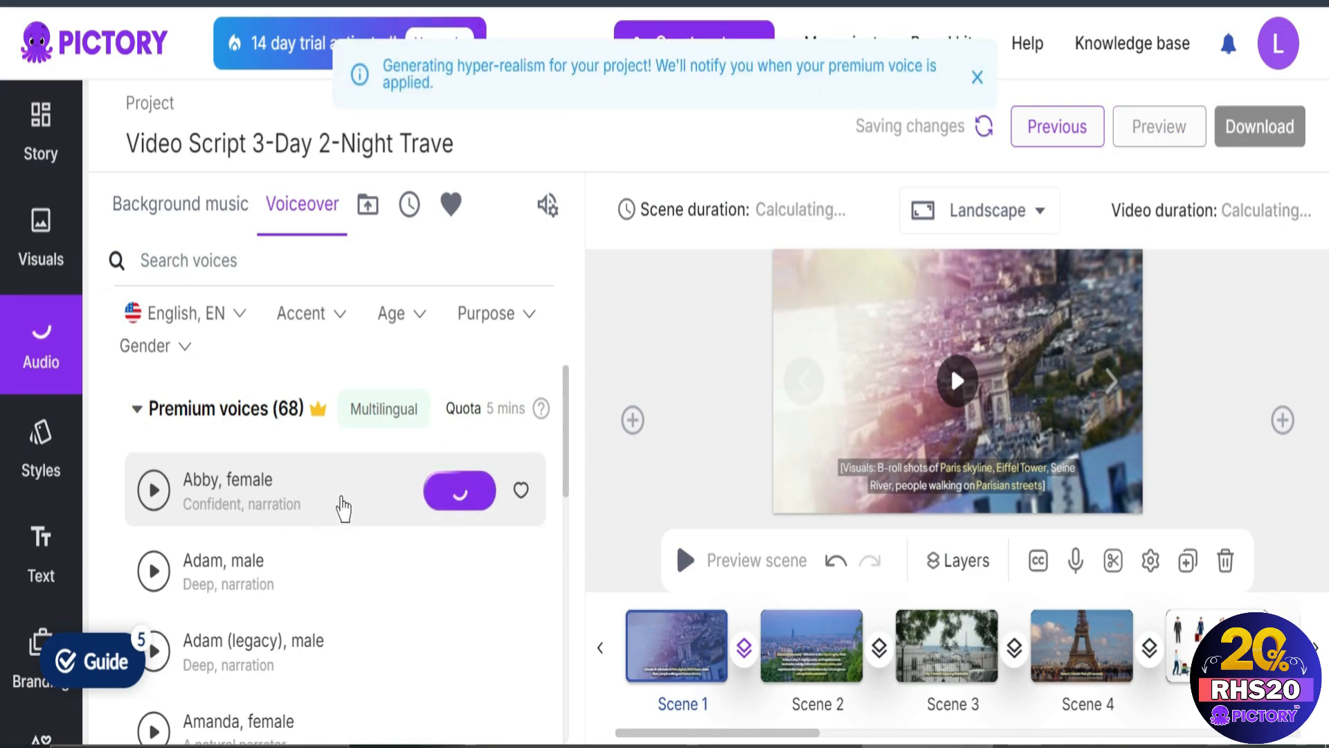
Step: Preview the first scene with the AI voice-over and browse the storyboard's remaining scenes
click(686, 567)
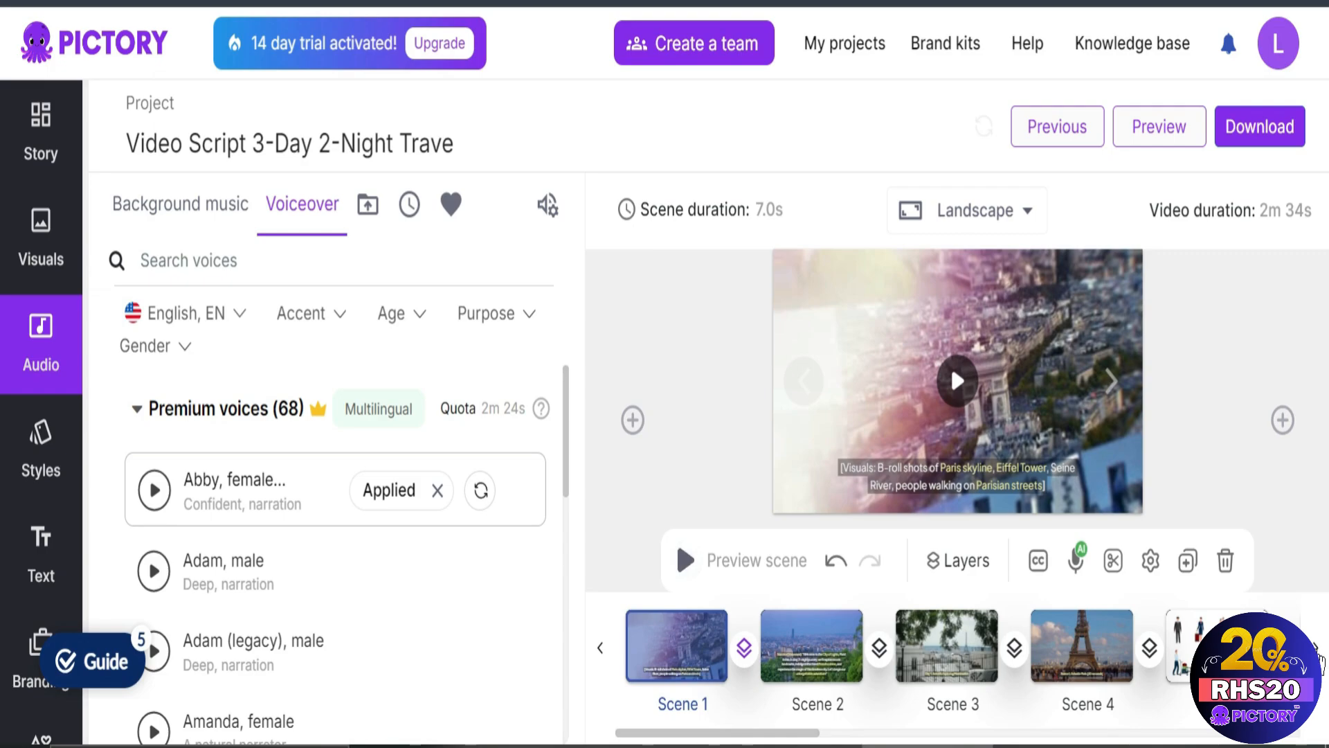
click(1320, 654)
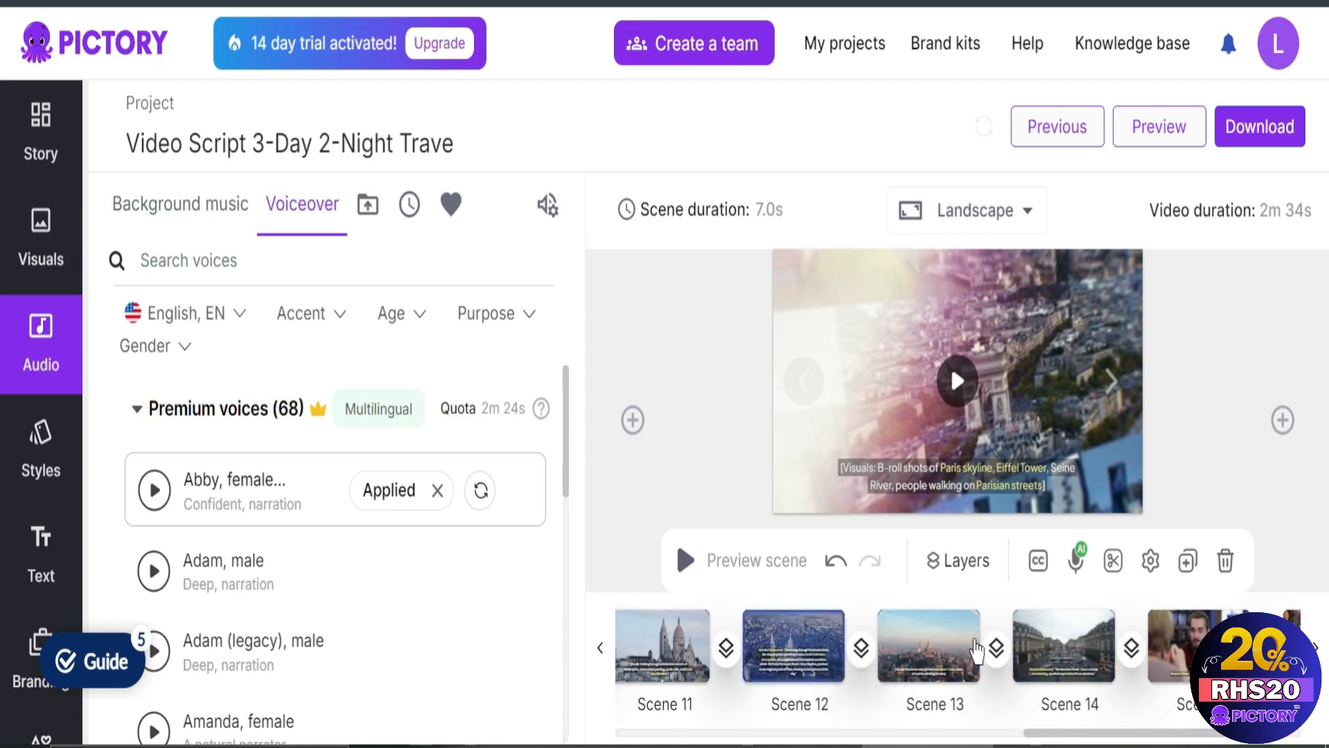
Step: Check the storyboard's remaining scenes up to the Parisian Bistro dinner in Scene 15 and start the video's download
click(934, 679)
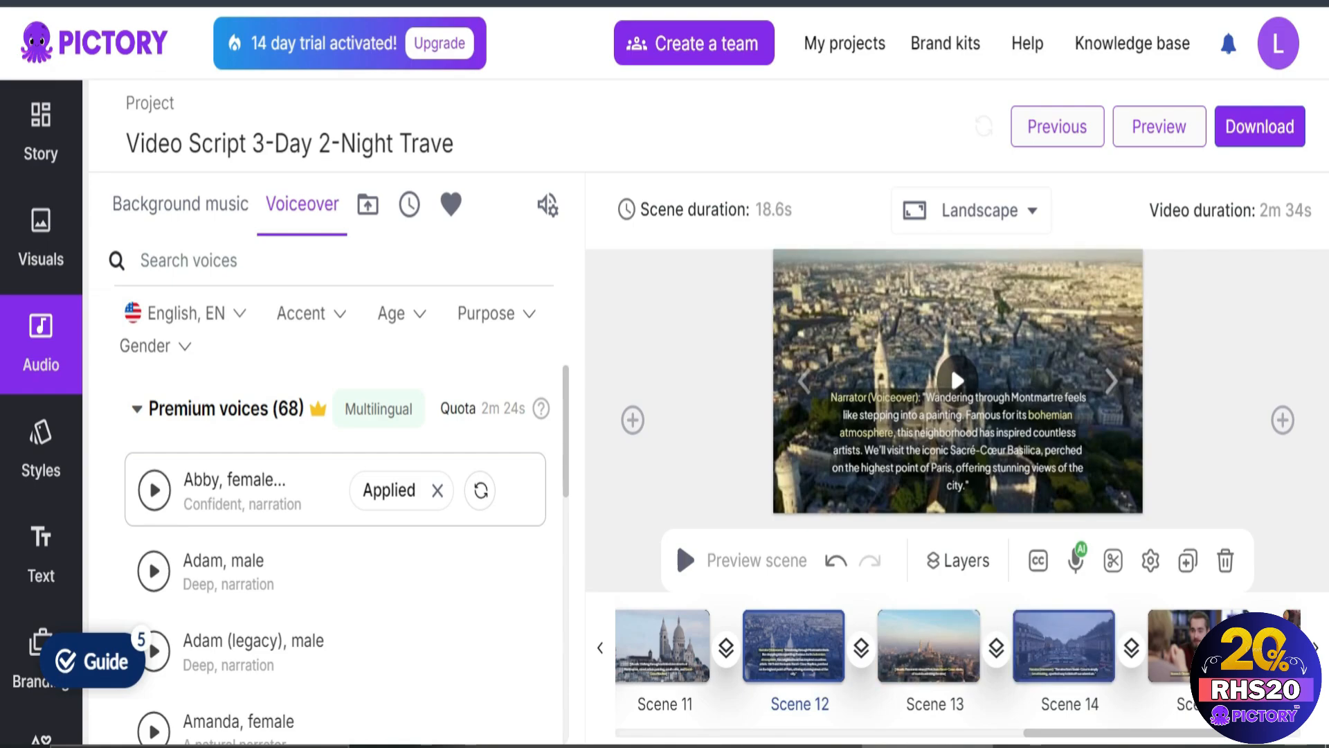
click(1199, 647)
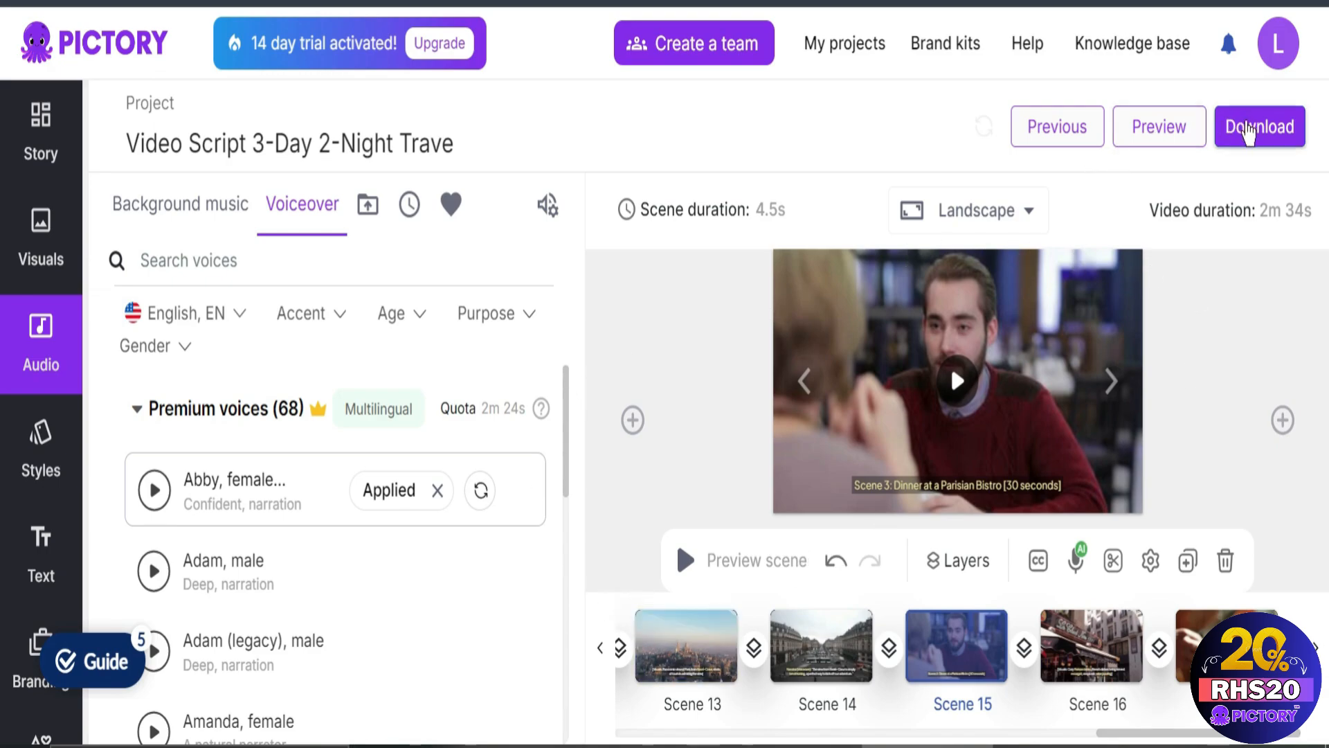
click(1248, 132)
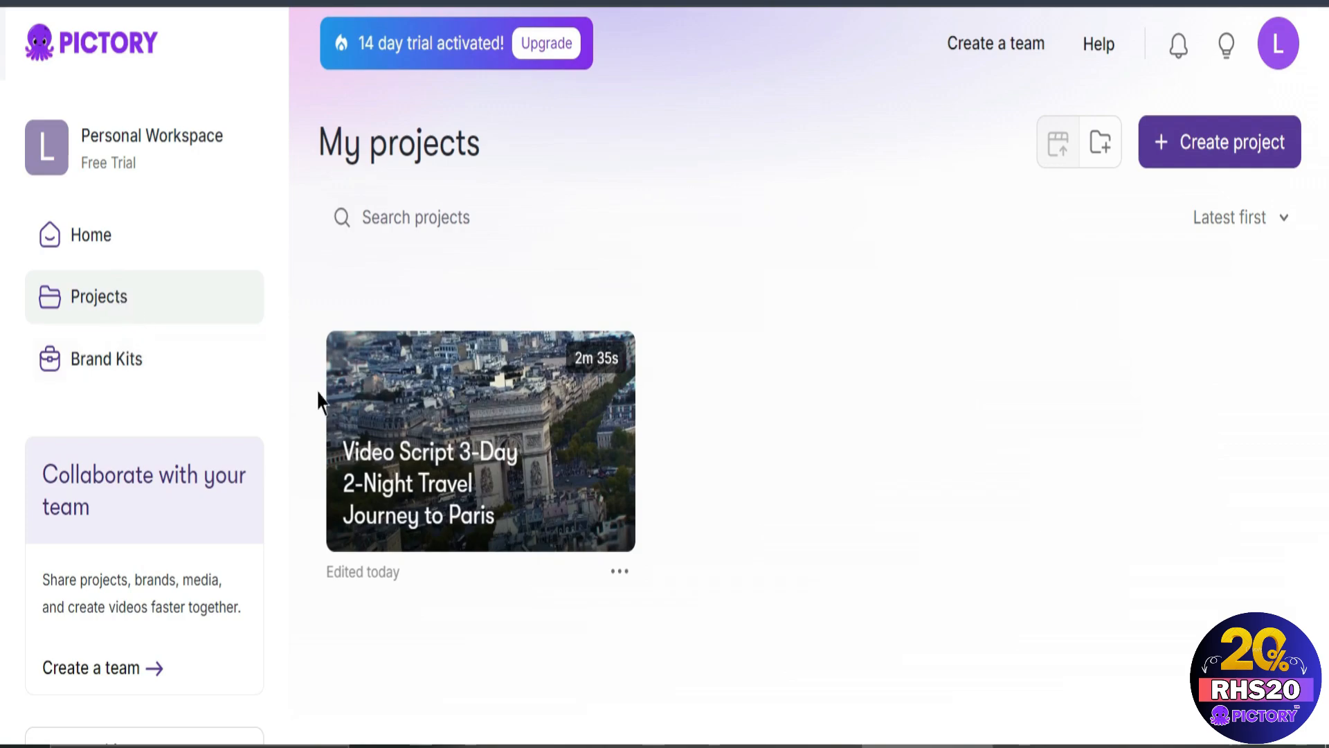
Step: Examine the management options available for the Paris travel video in the project list, including its downloads
mouse_move(581, 386)
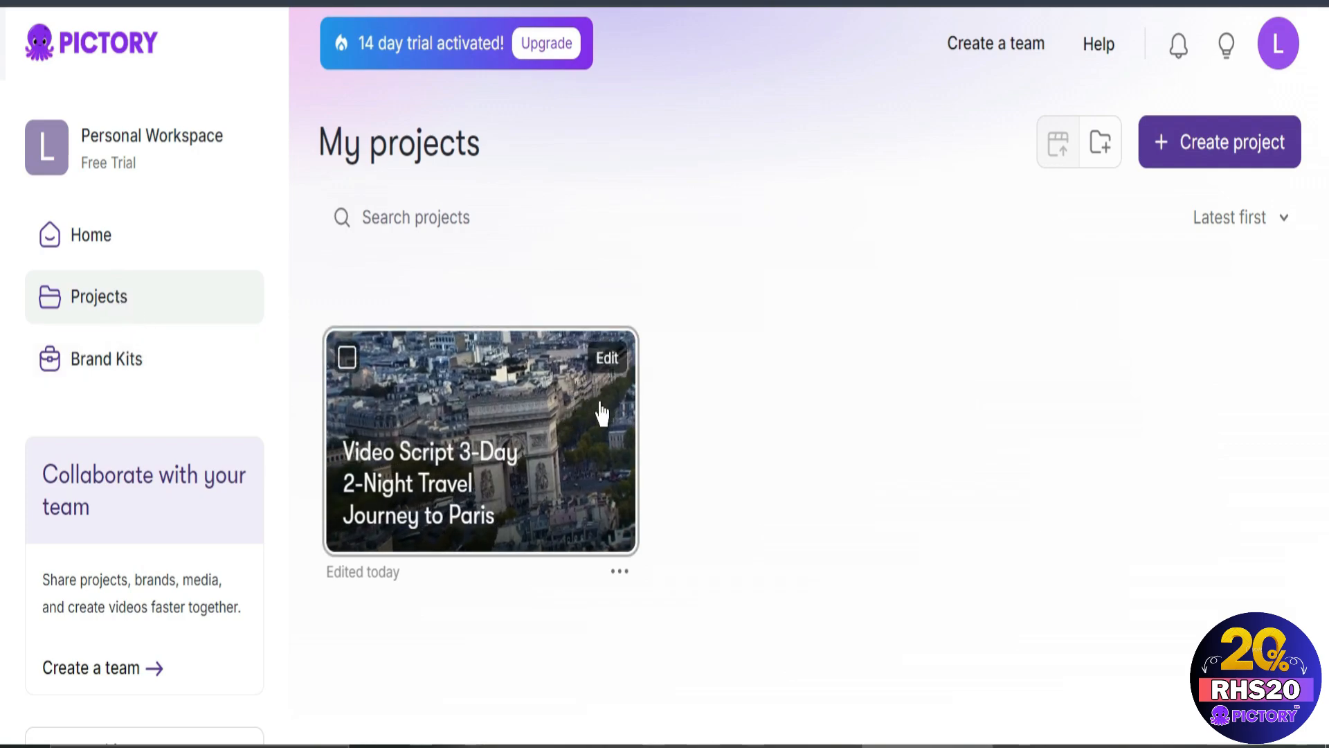
click(619, 571)
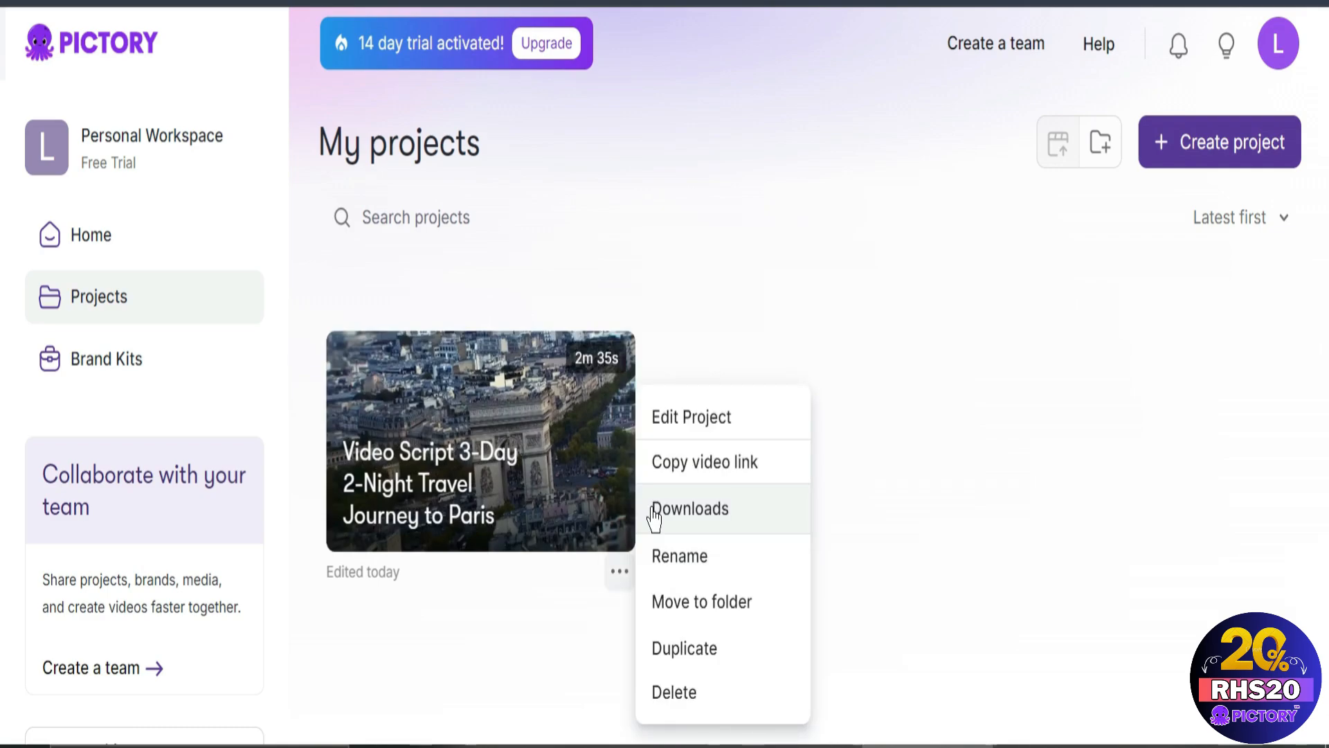
click(941, 277)
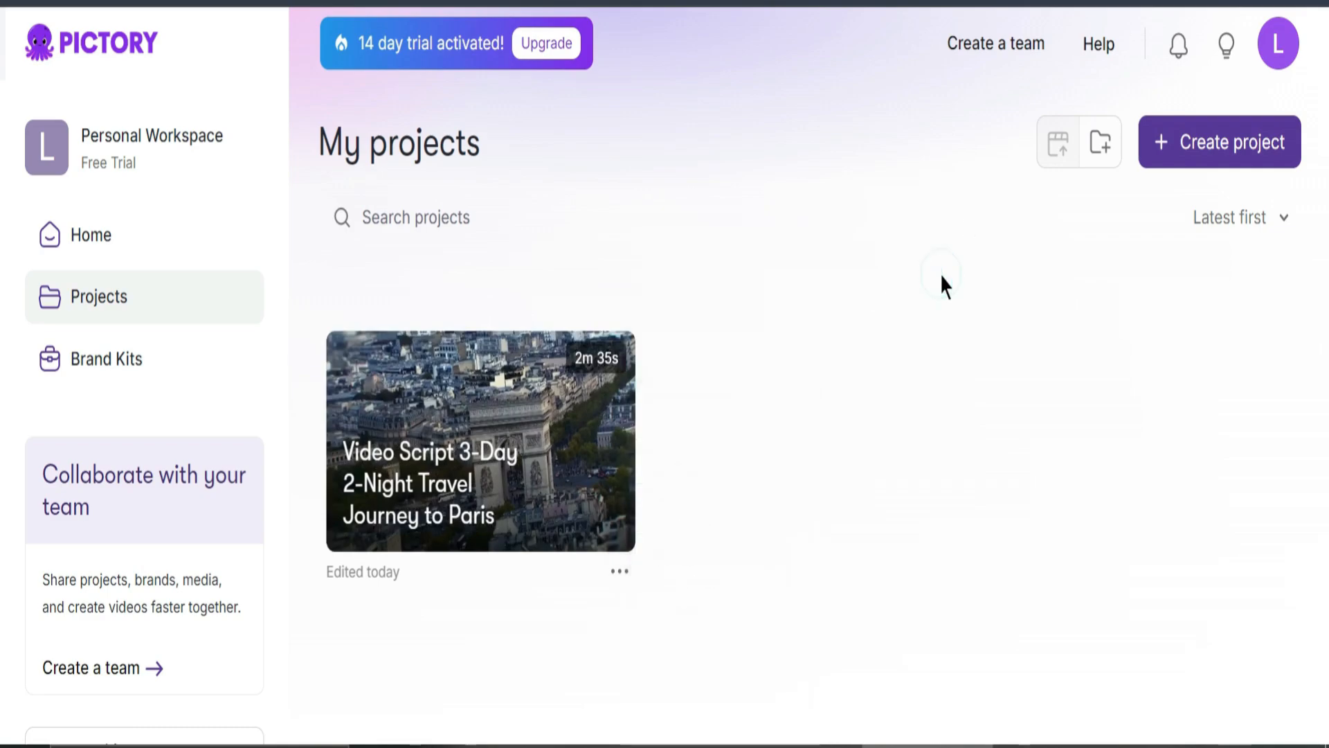